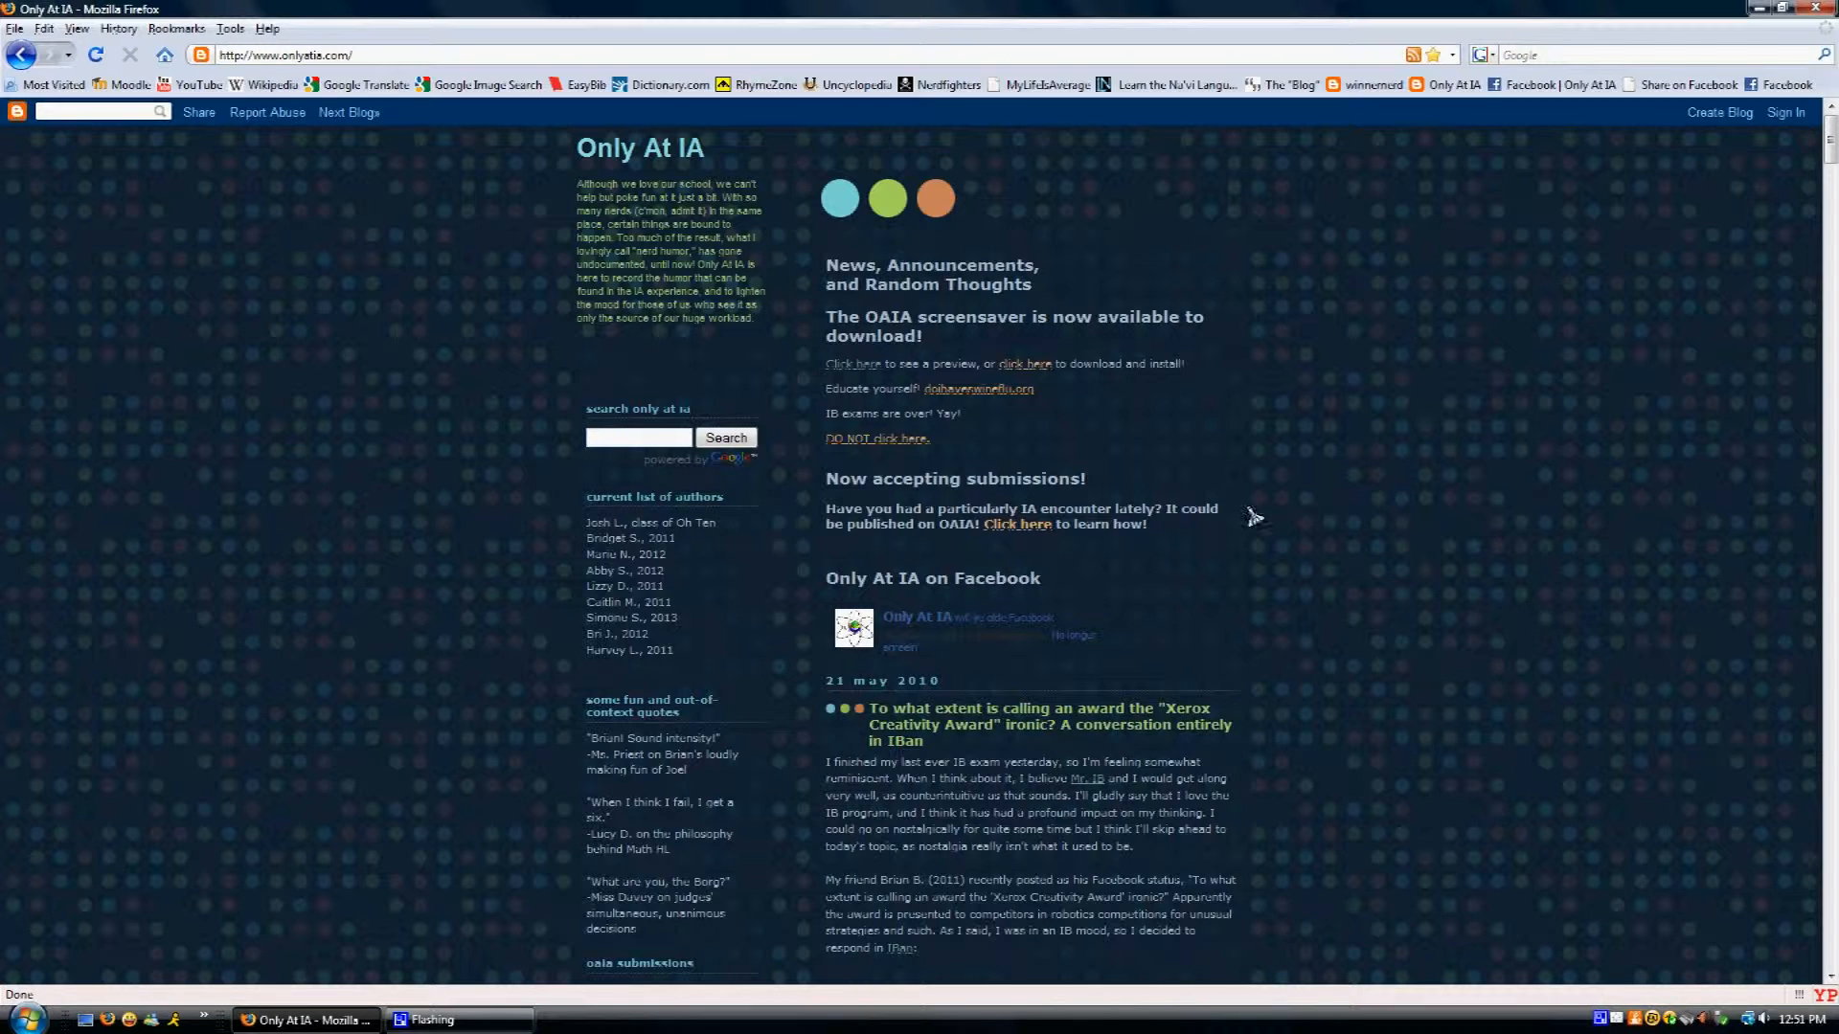
- Open the Blogger sign-in page and log in with the account's e-mail address and password
click(1786, 115)
click(1786, 117)
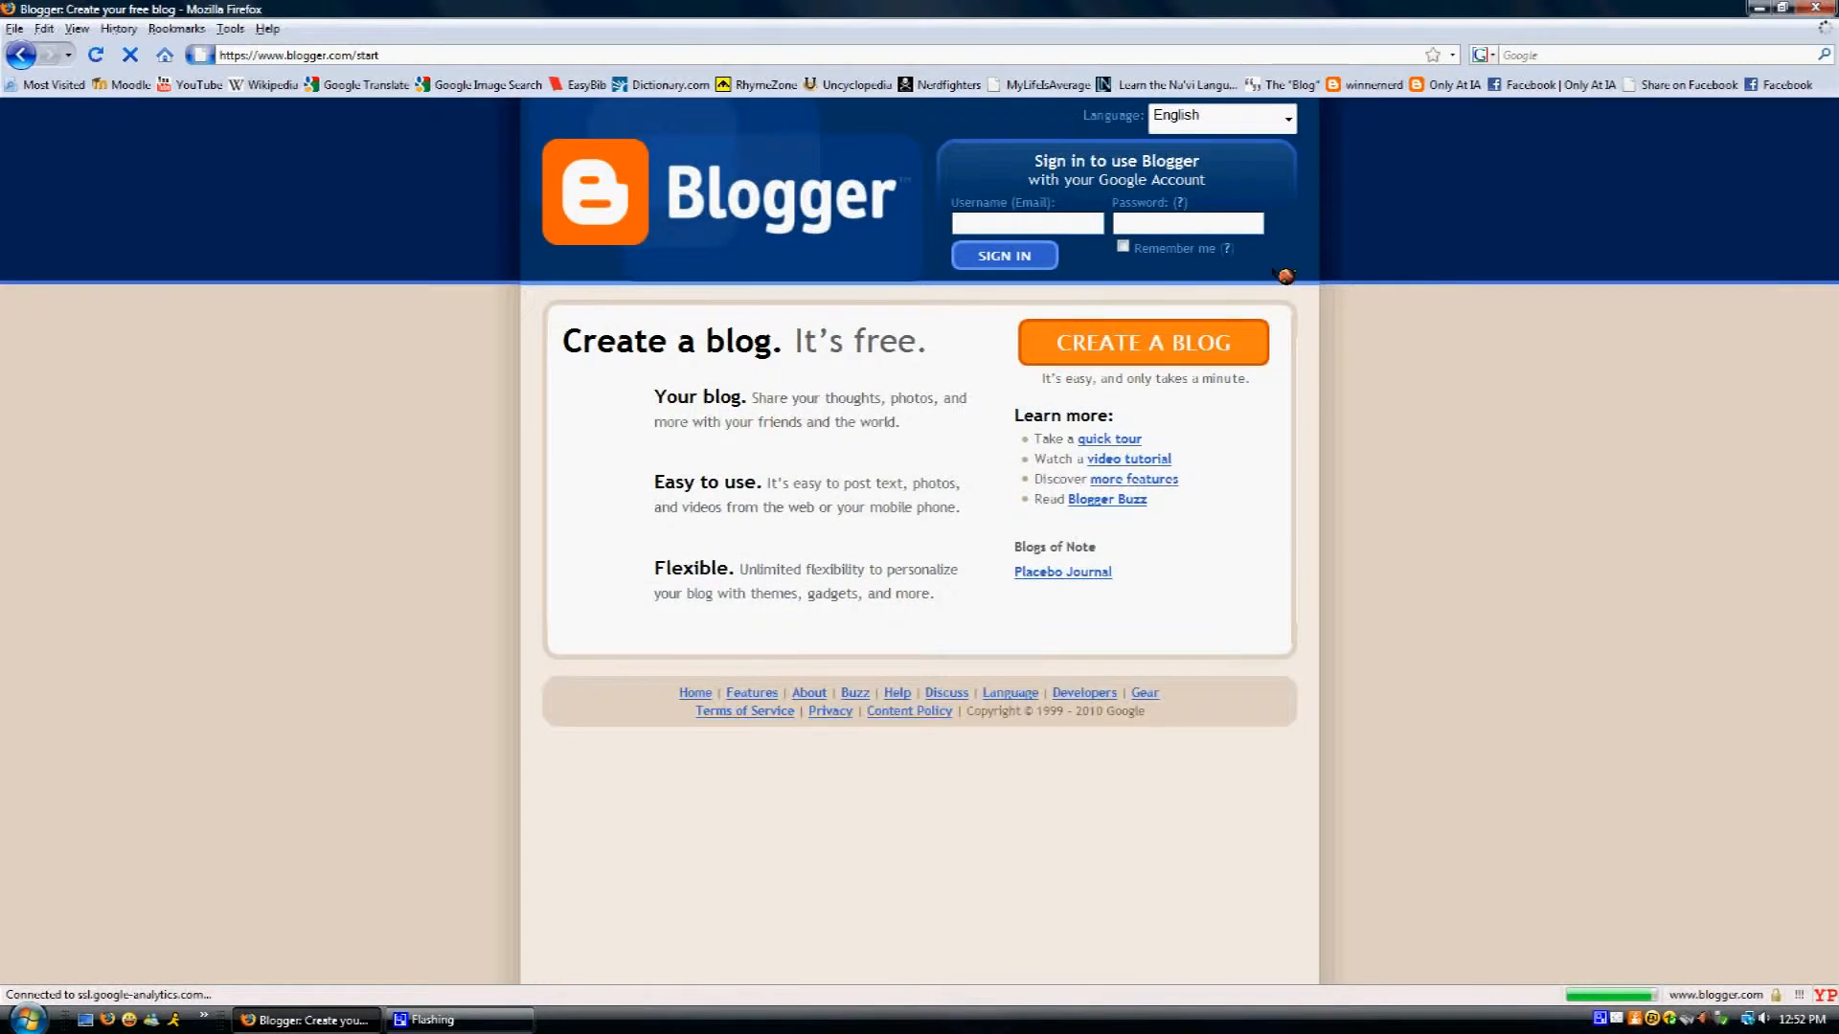
click(1061, 220)
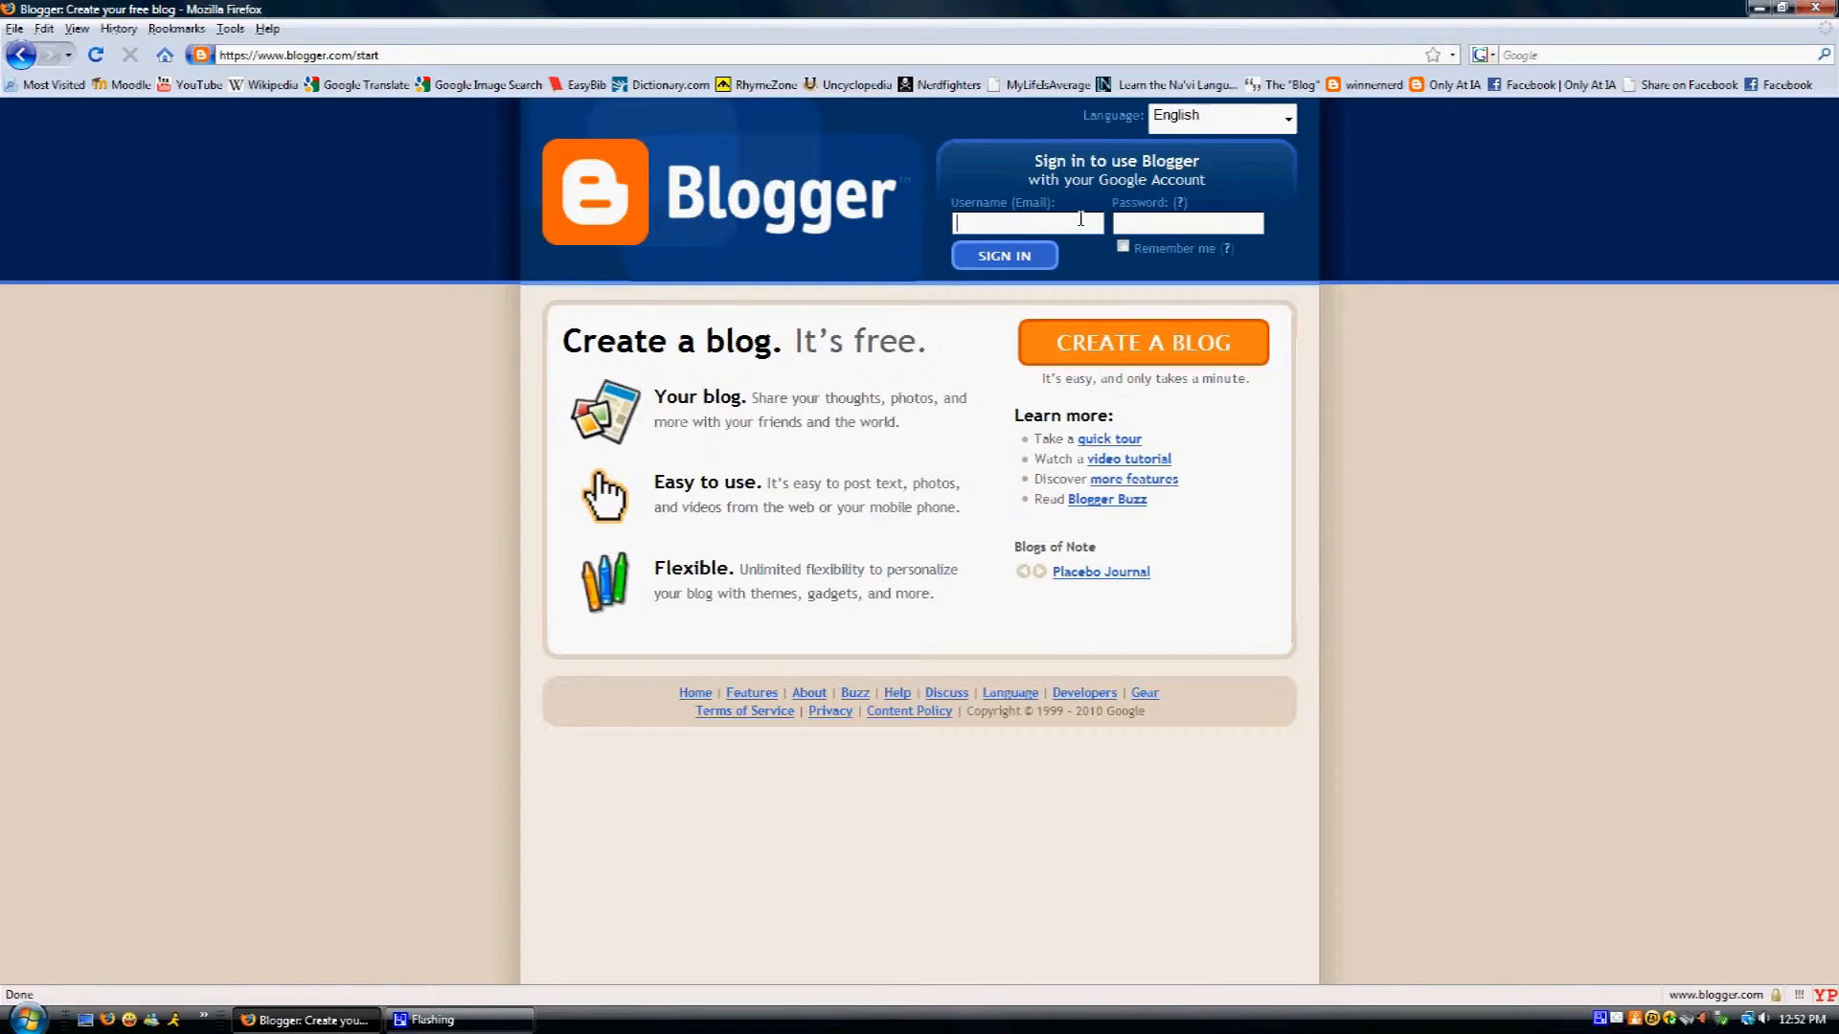
key(Tab)
text(******)
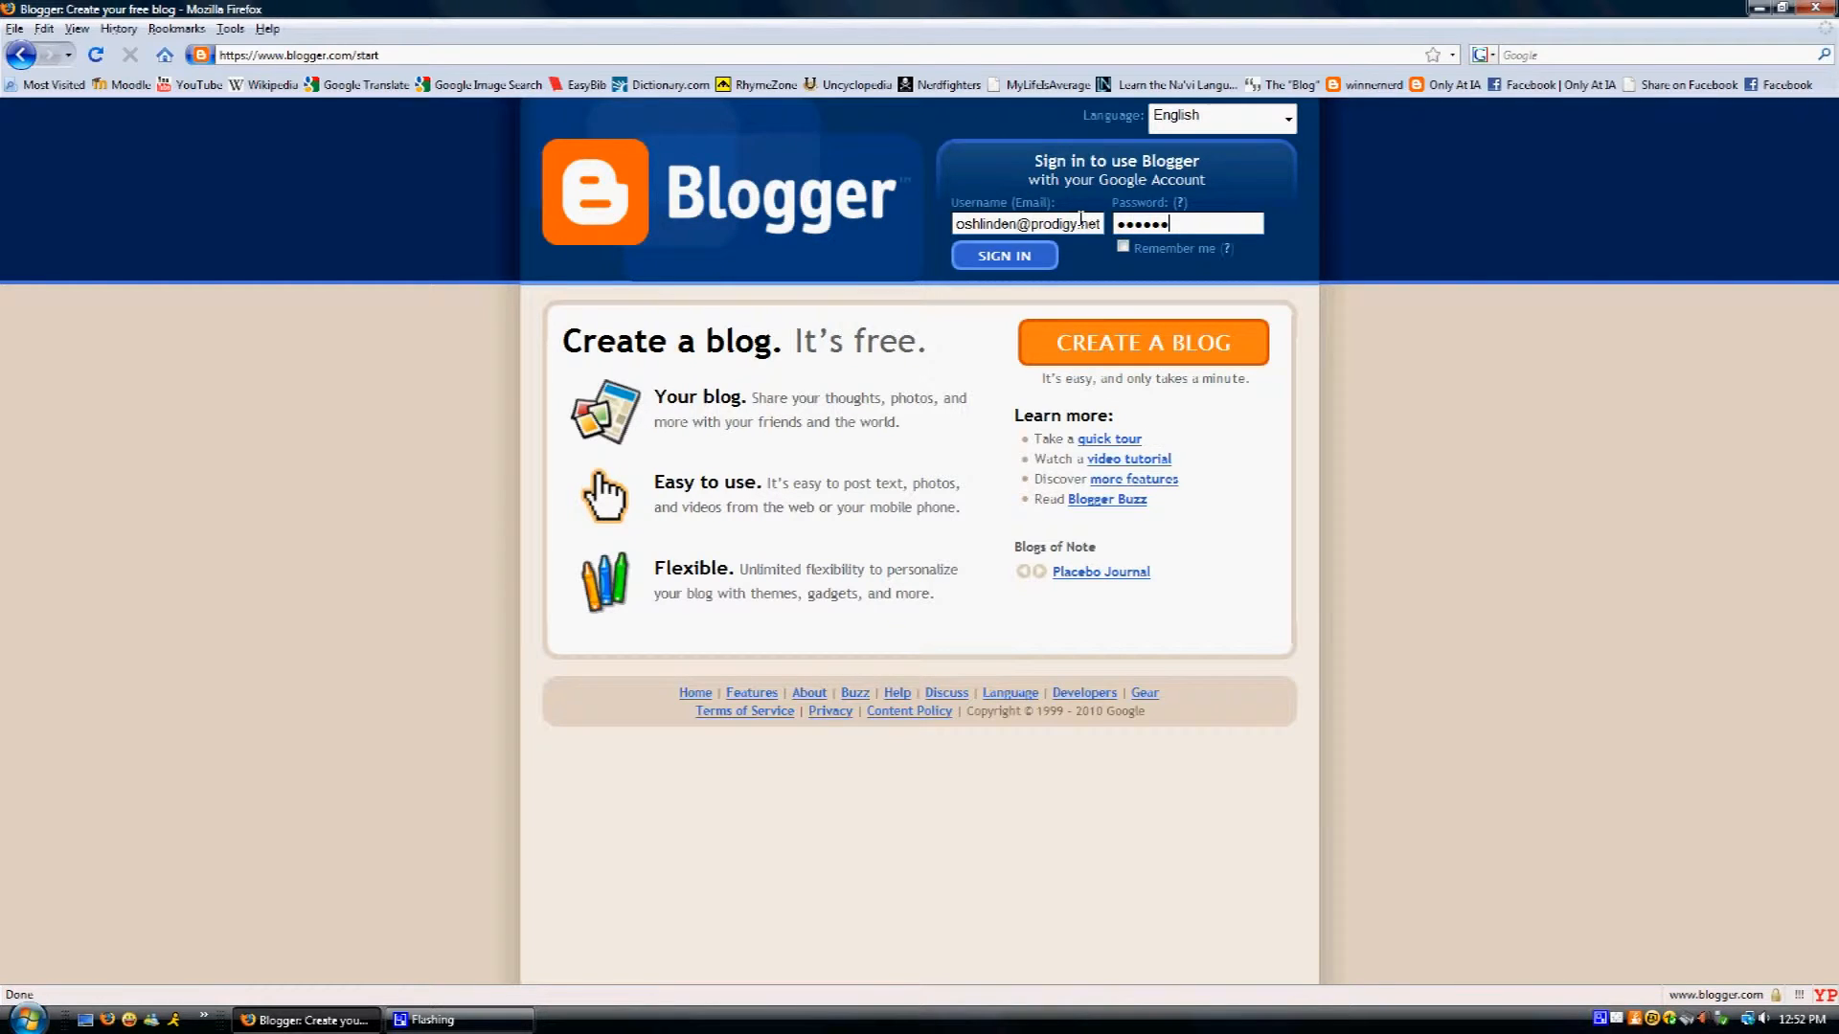
text(**)
click(1025, 253)
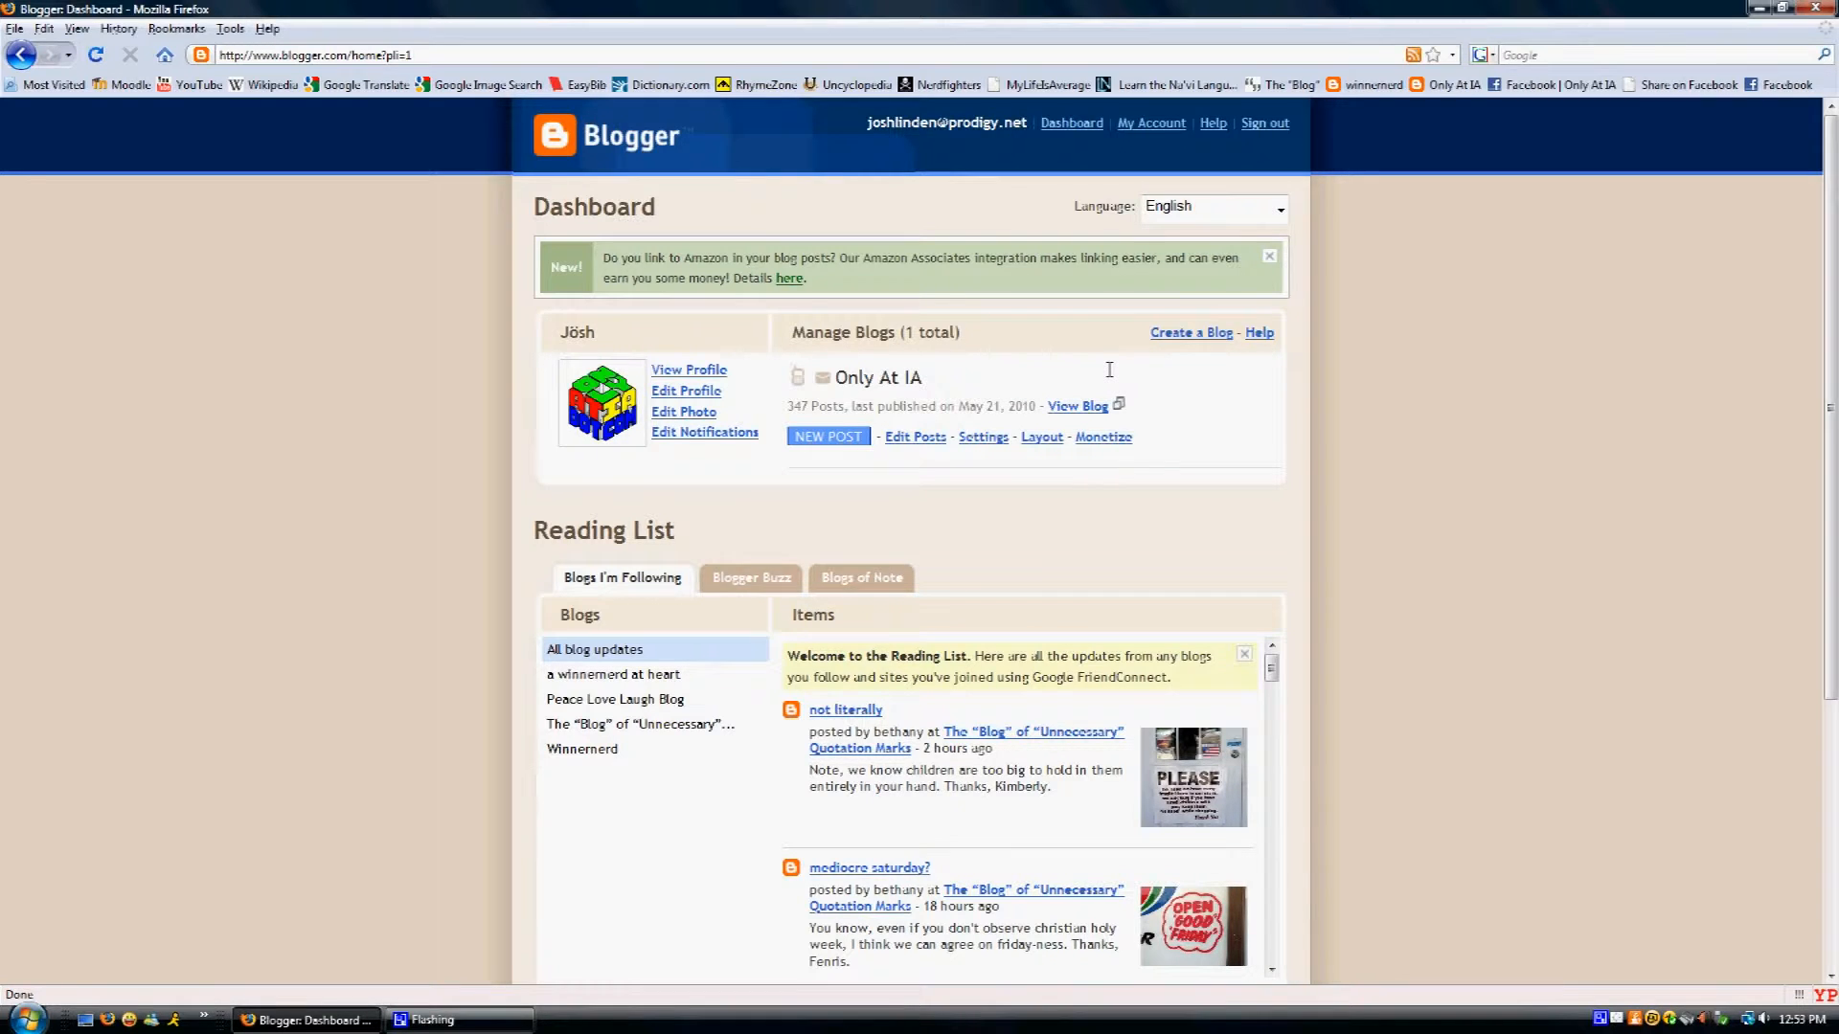
- From the Dashboard, go to the live Only At IA blog
click(843, 437)
click(1087, 410)
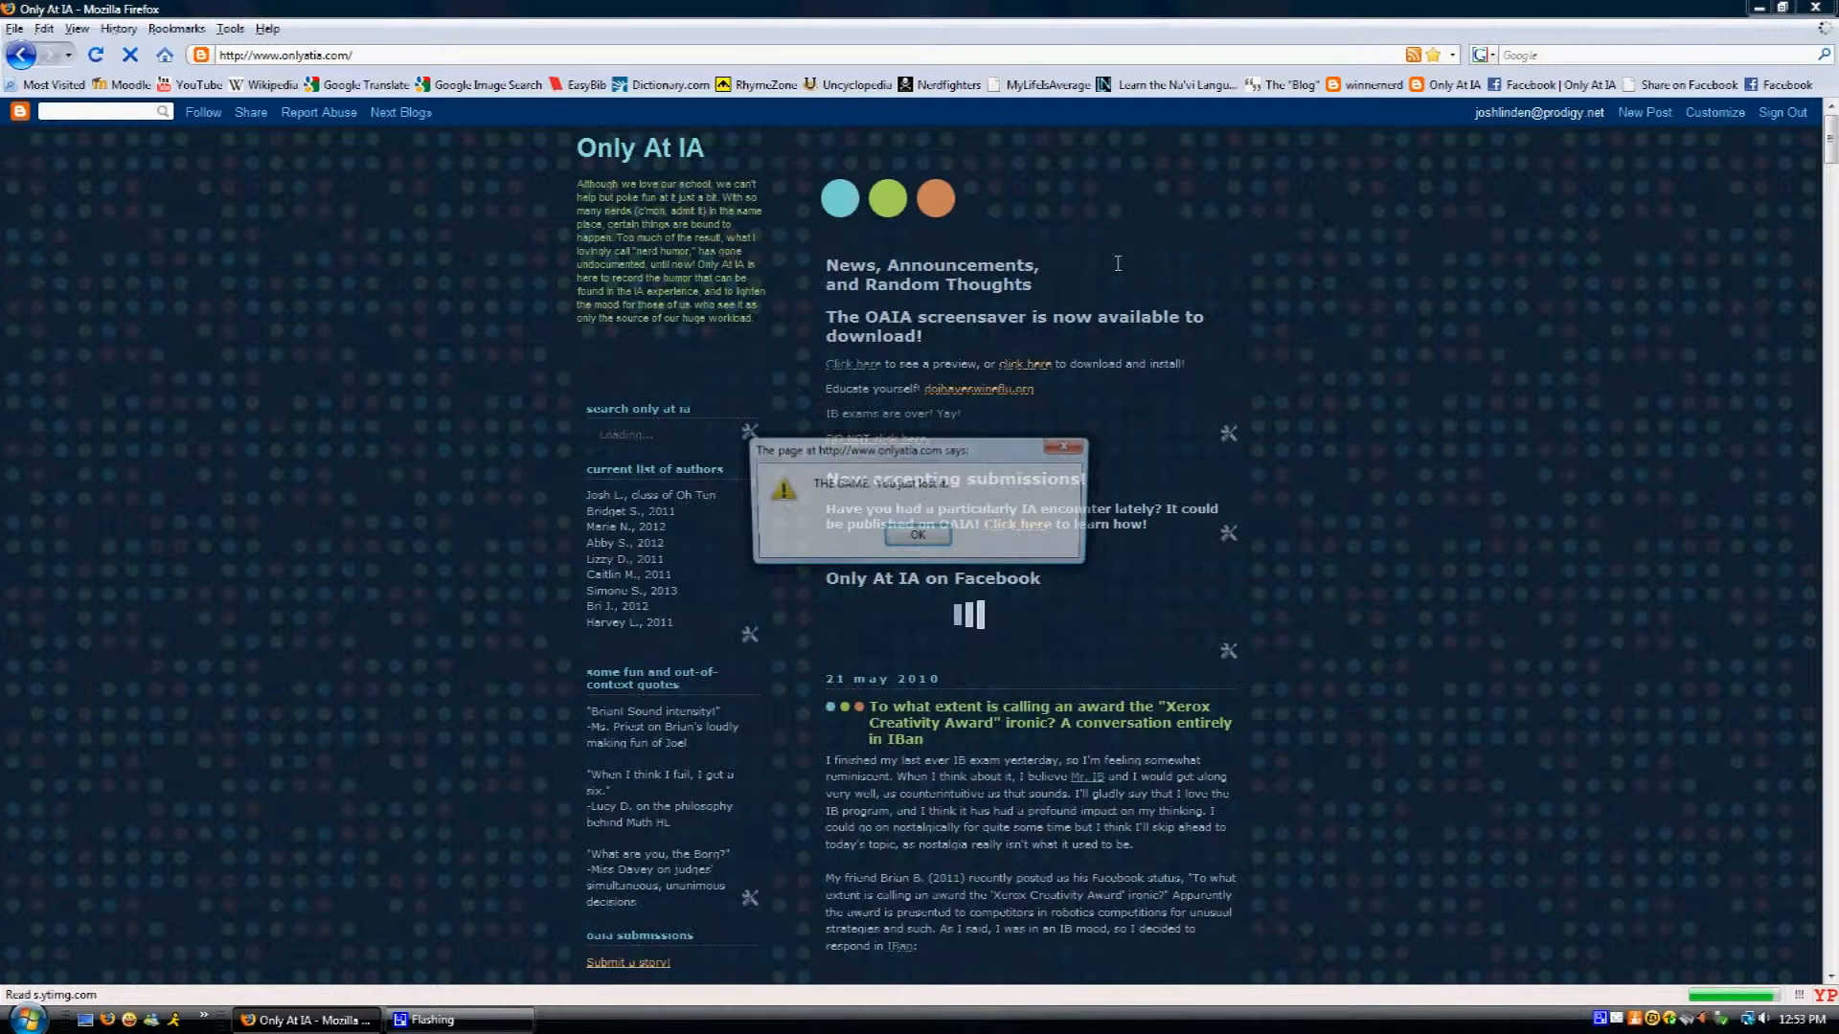
- Dismiss the blog's joke alert and start a new post from the blog's navbar
click(941, 535)
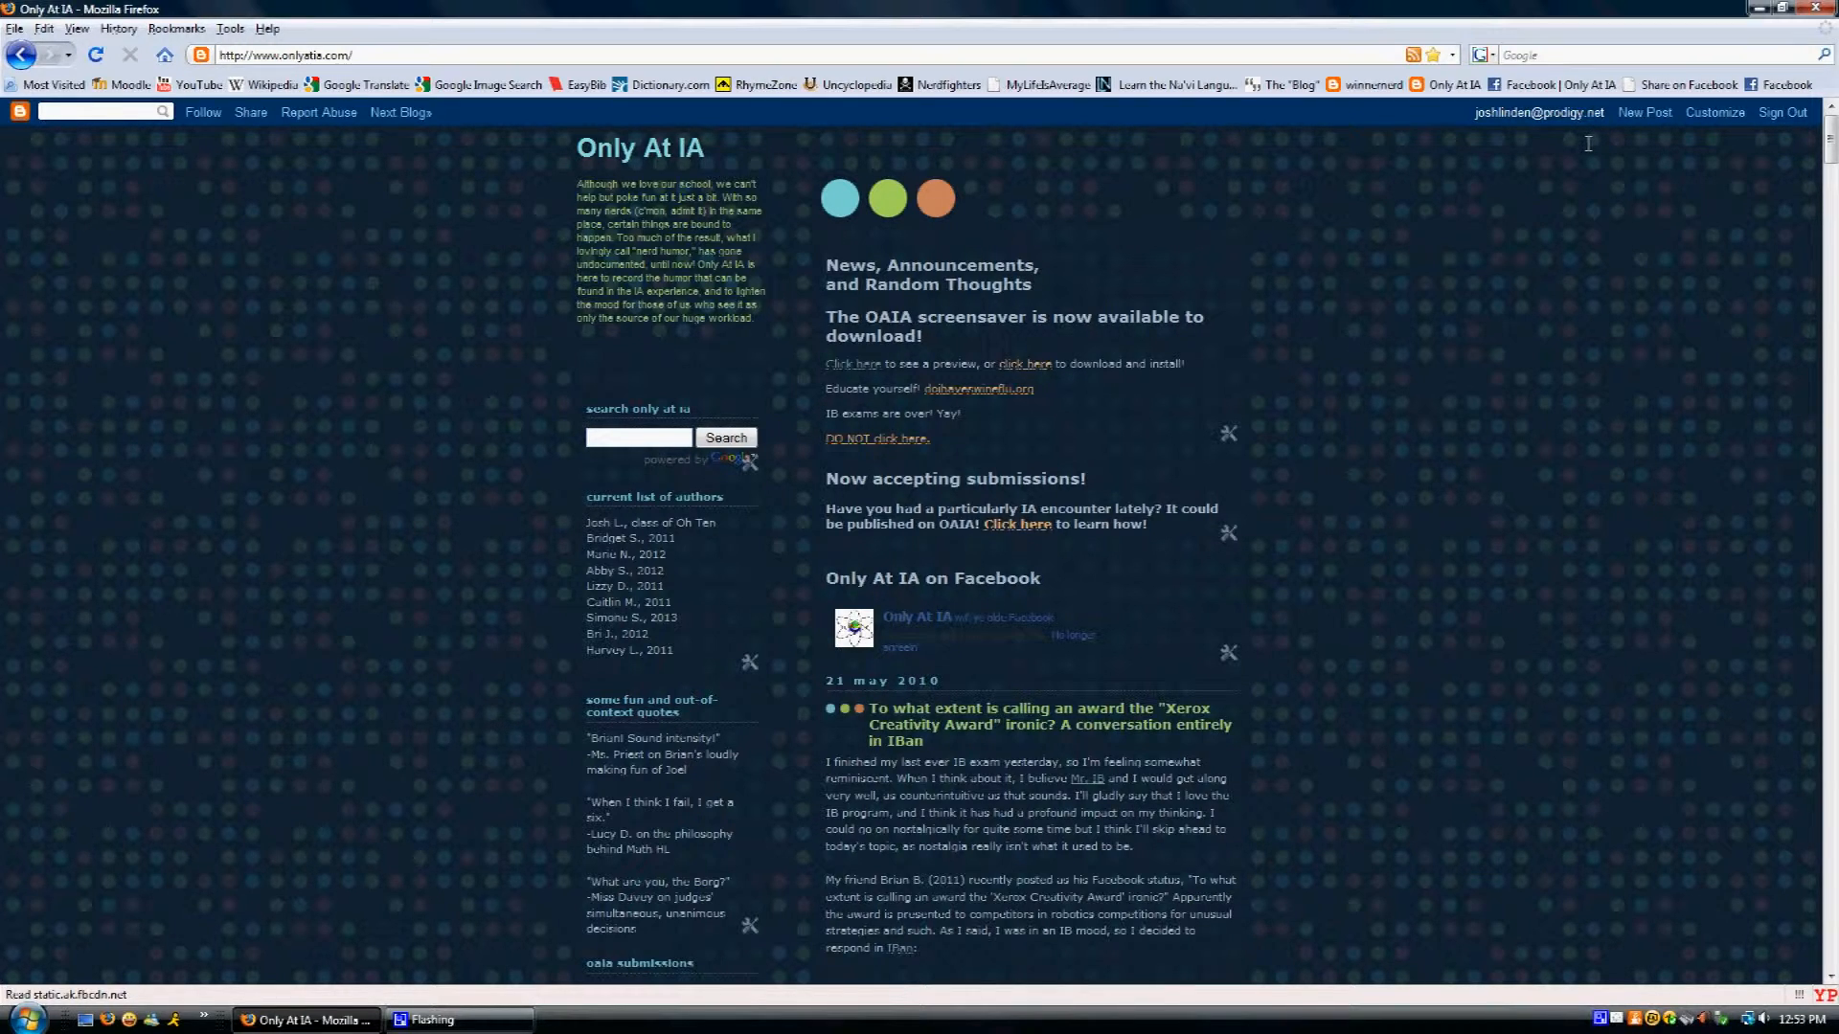
click(1634, 112)
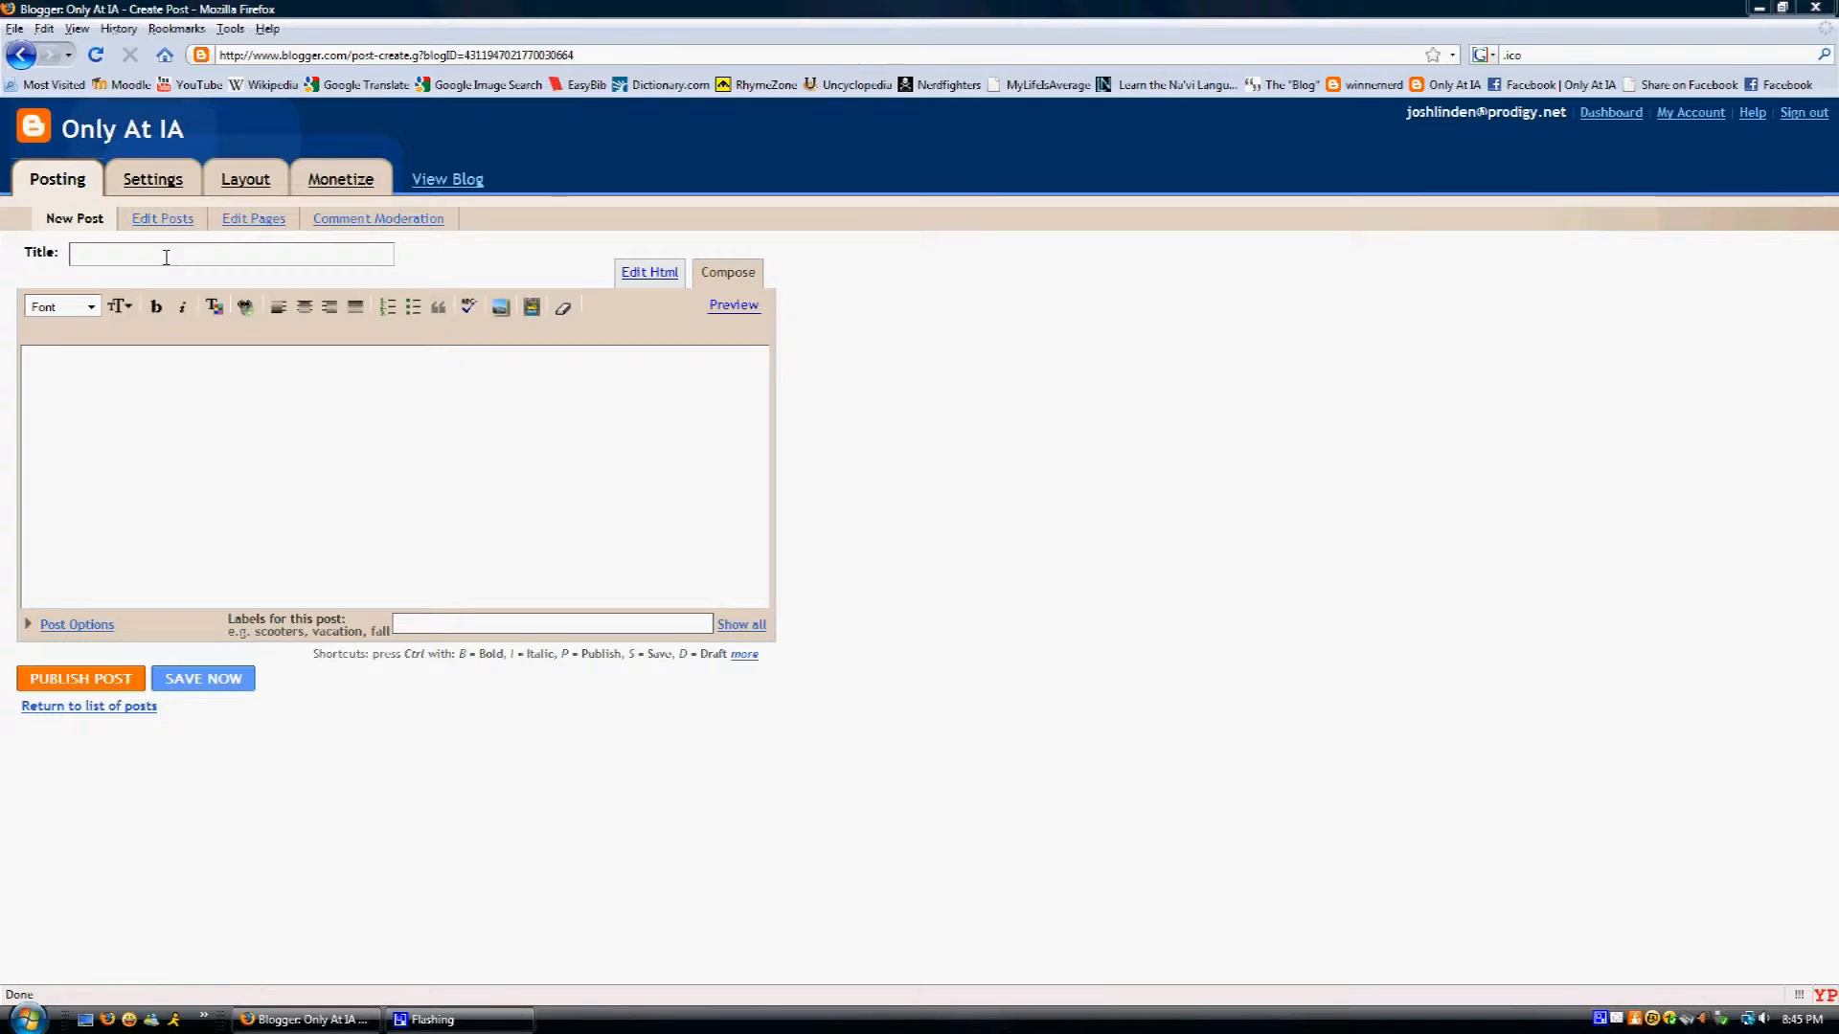
- Leave the empty new post and switch to the Edit Posts list of the blog's posts
click(75, 254)
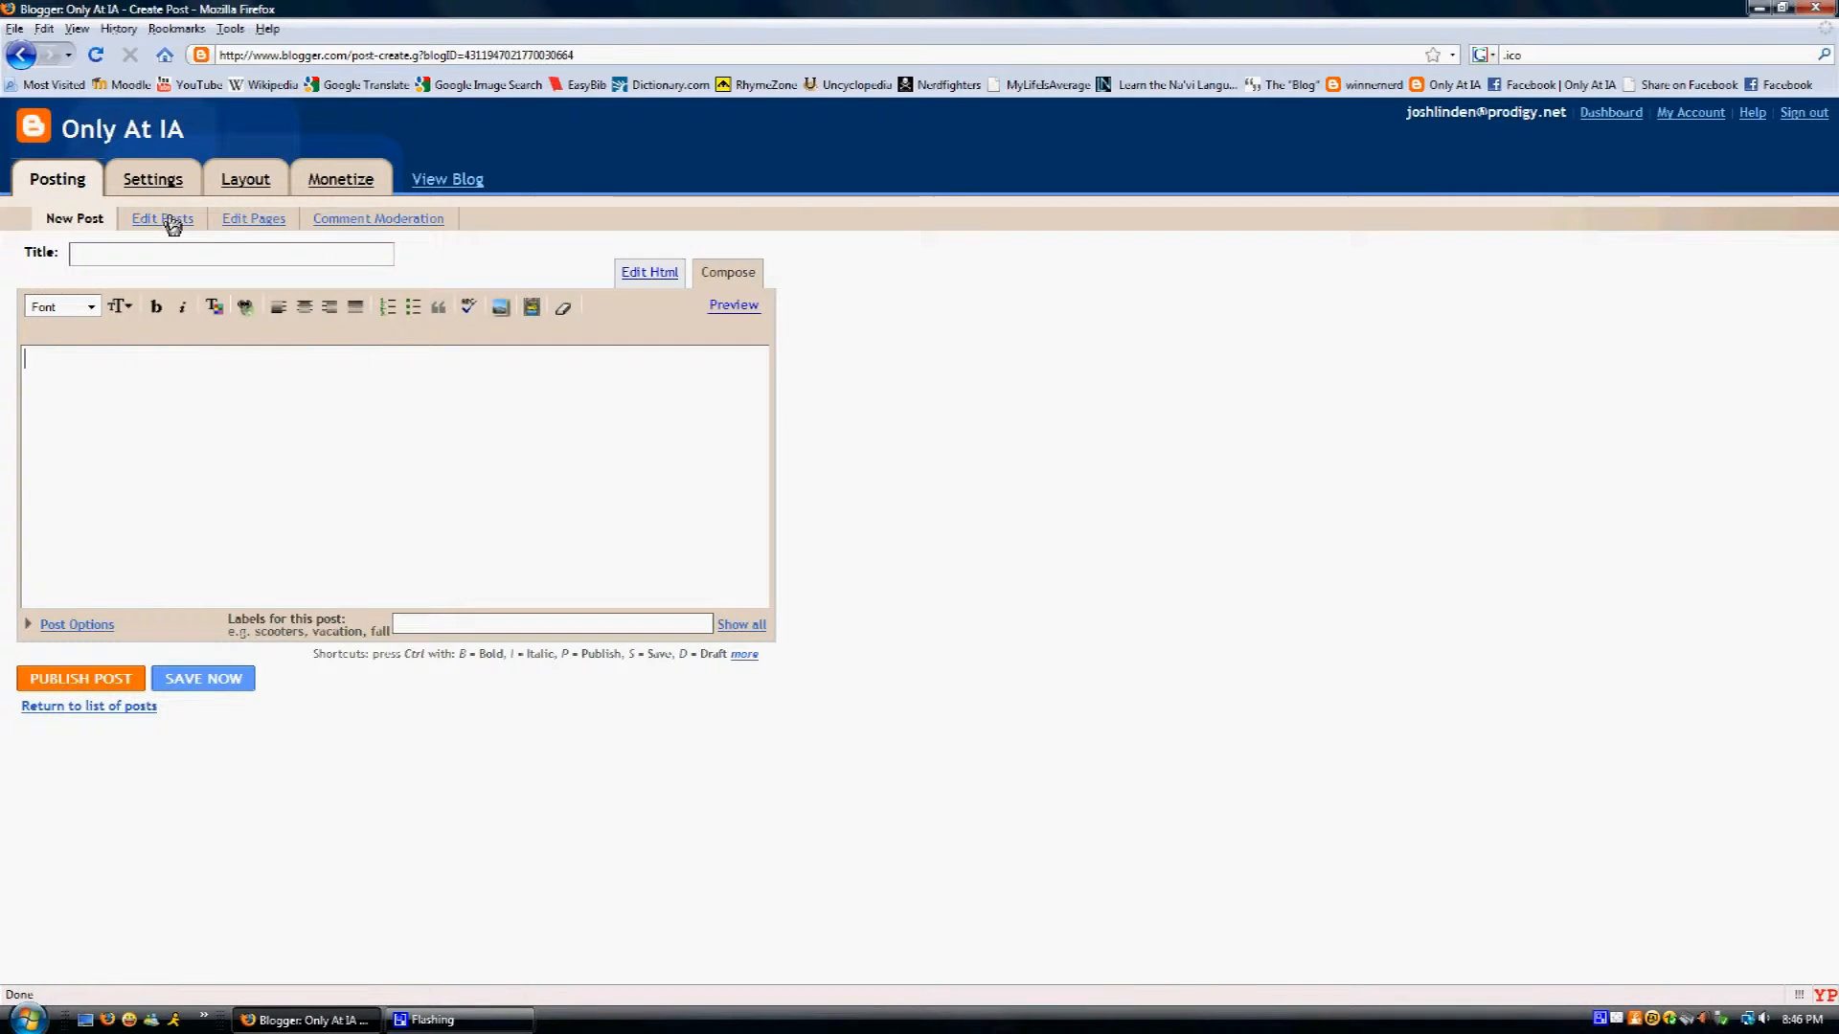
click(164, 219)
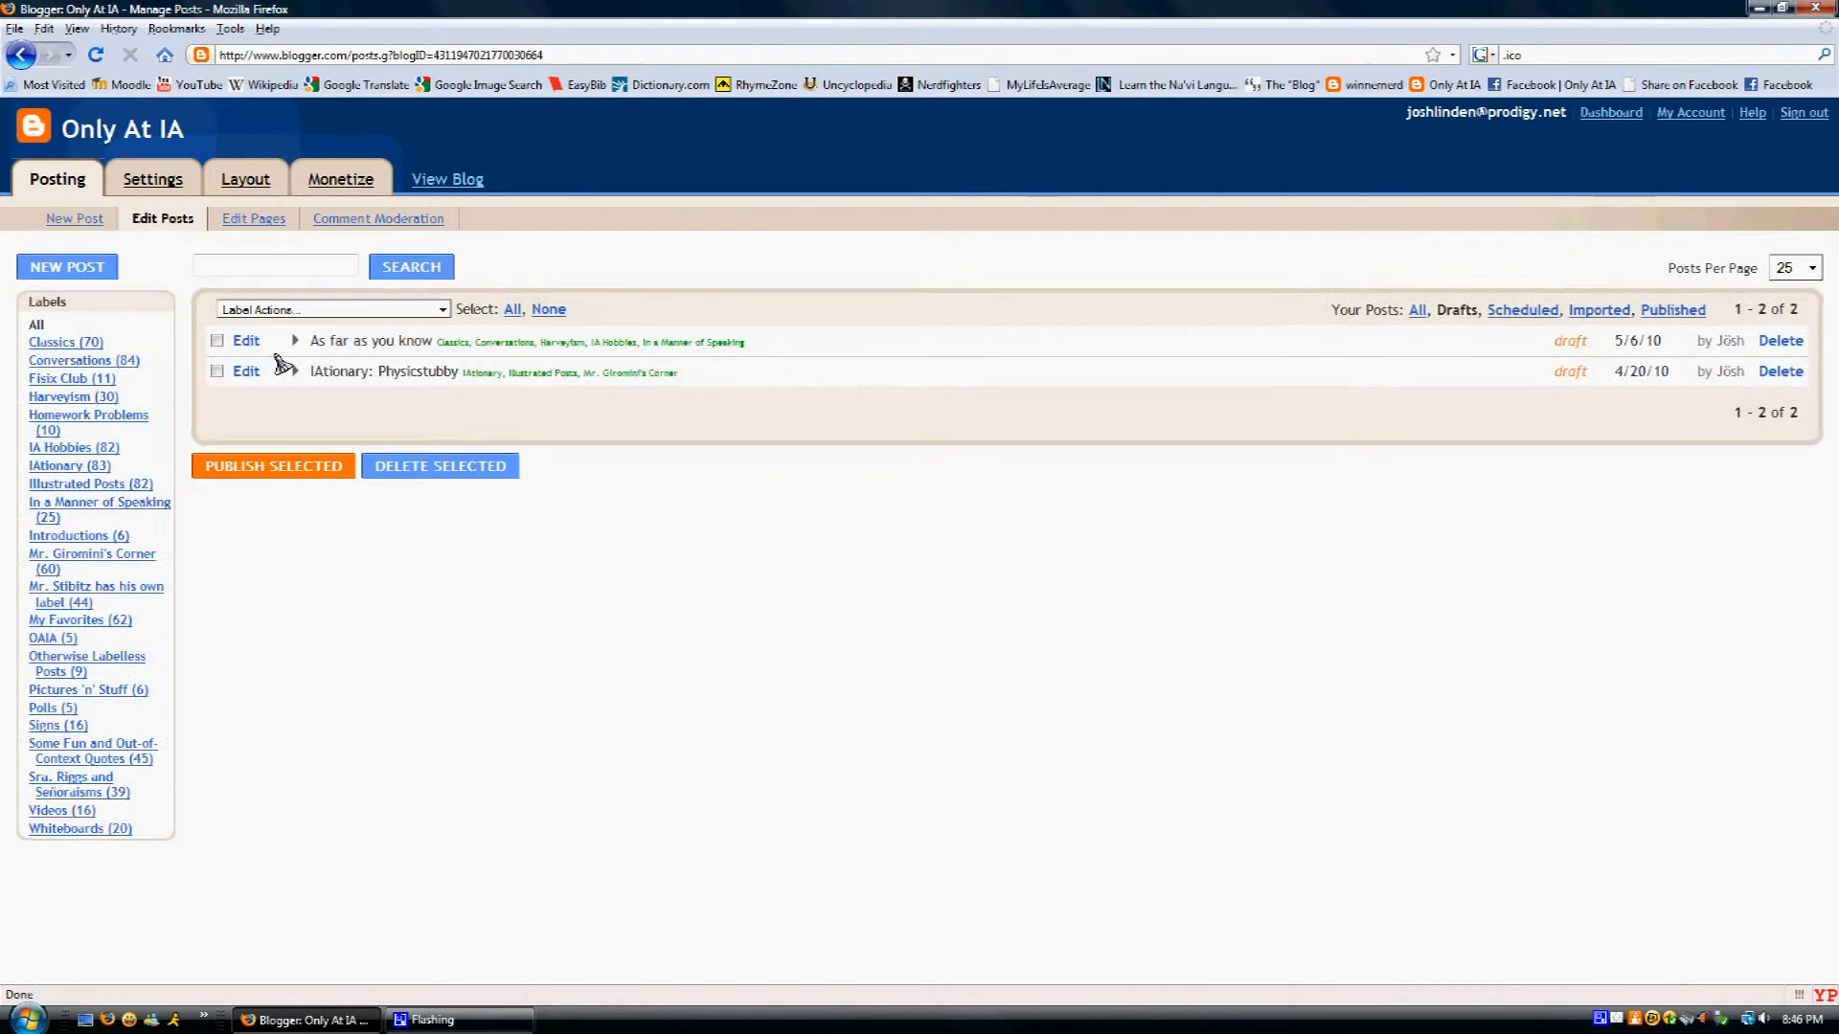
- Open the 'IAtionary: Physicstubby' draft in the post editor
click(246, 371)
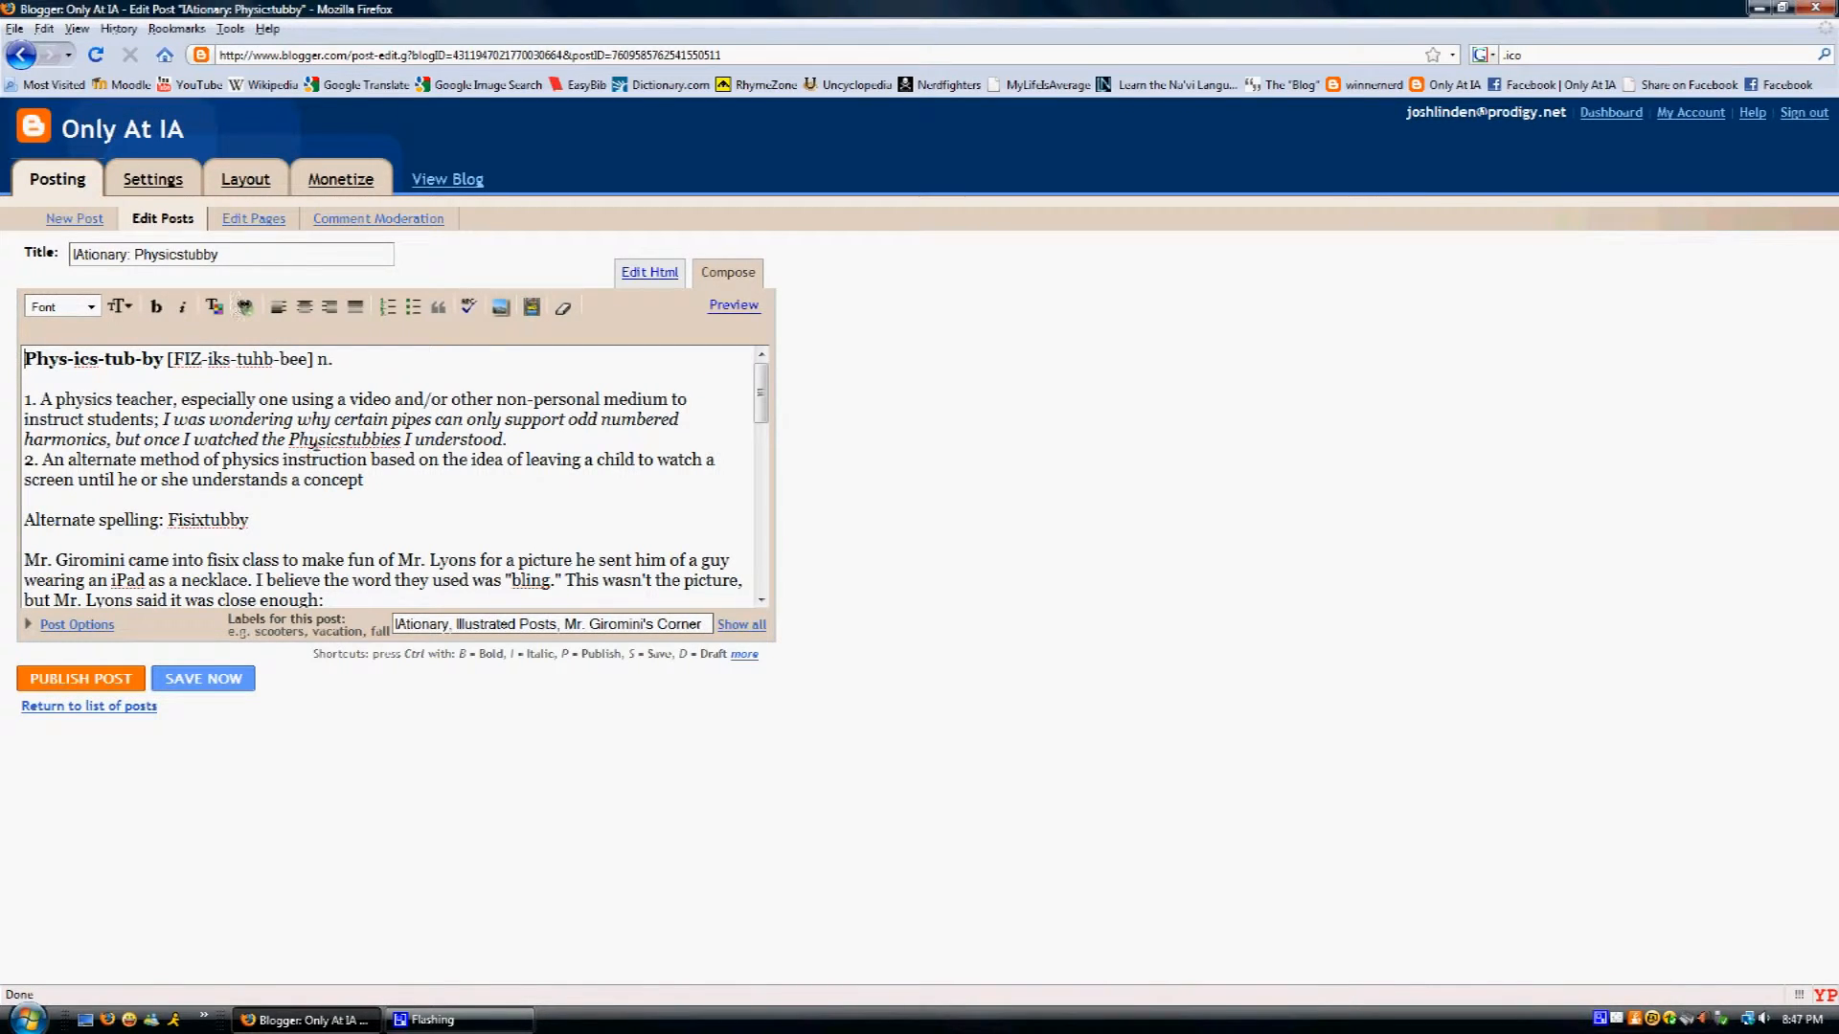
drag(363, 480, 303, 483)
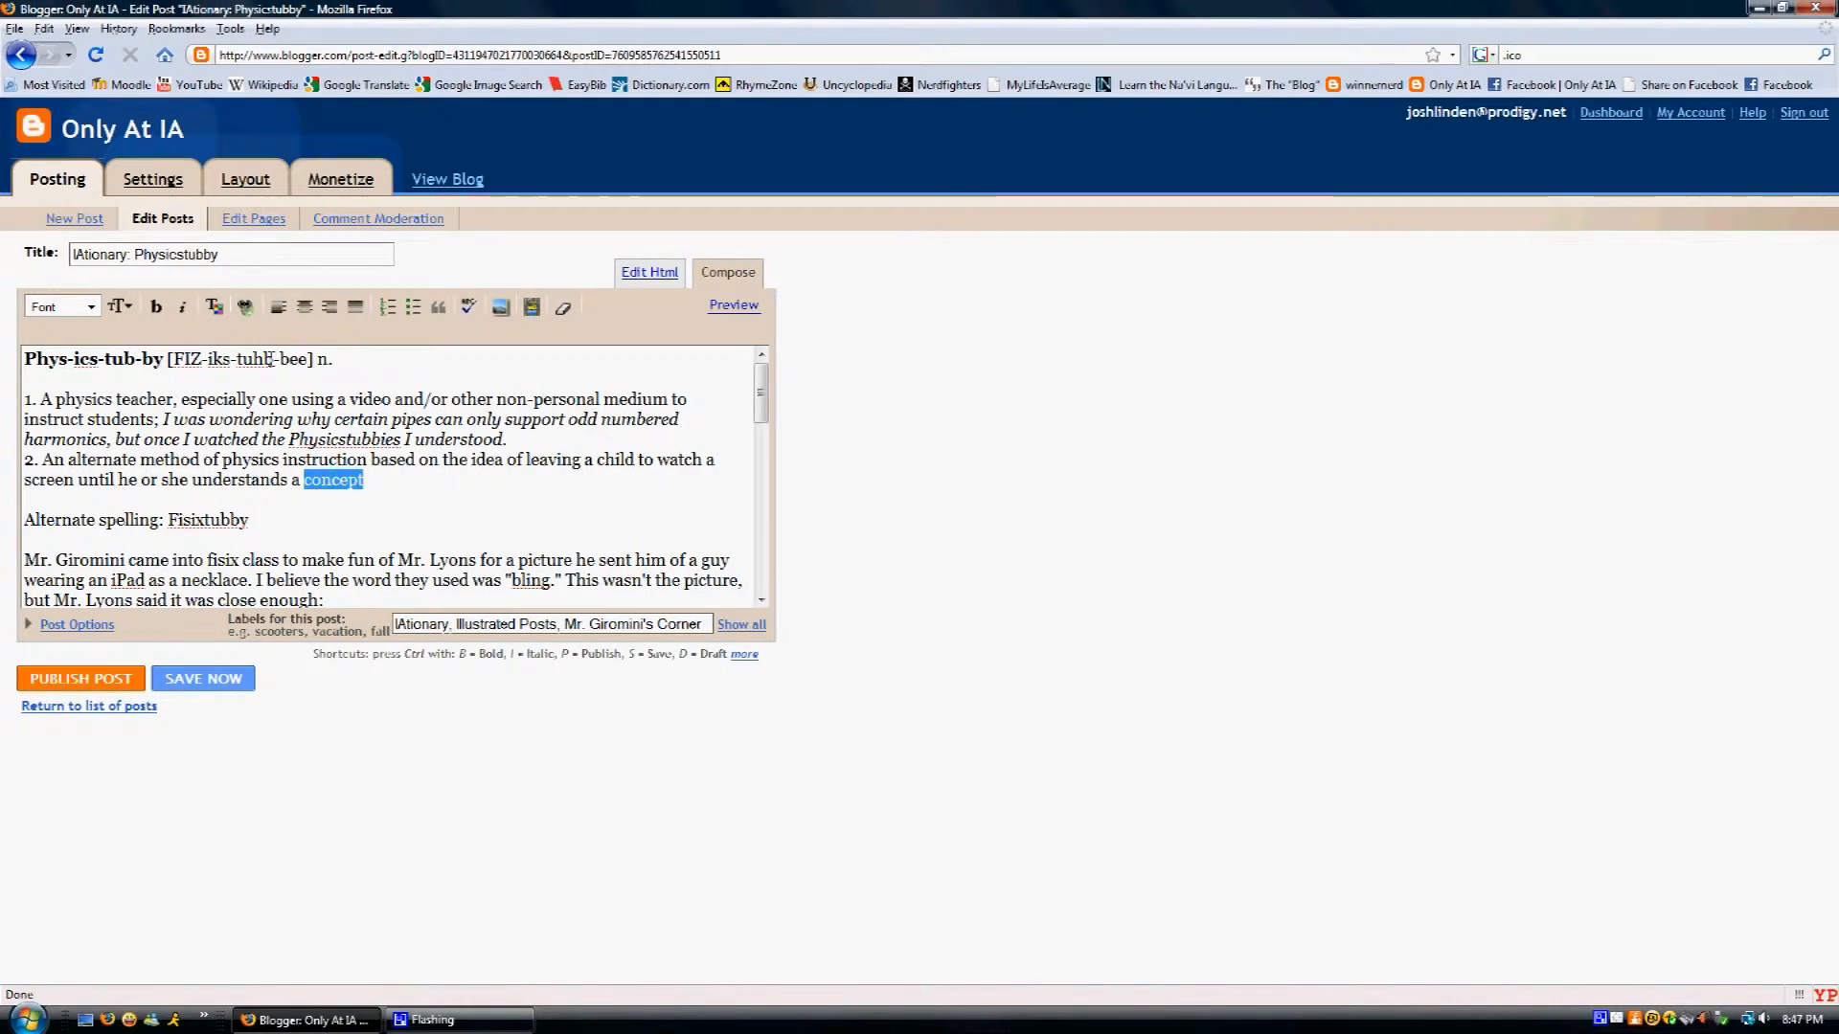
click(245, 307)
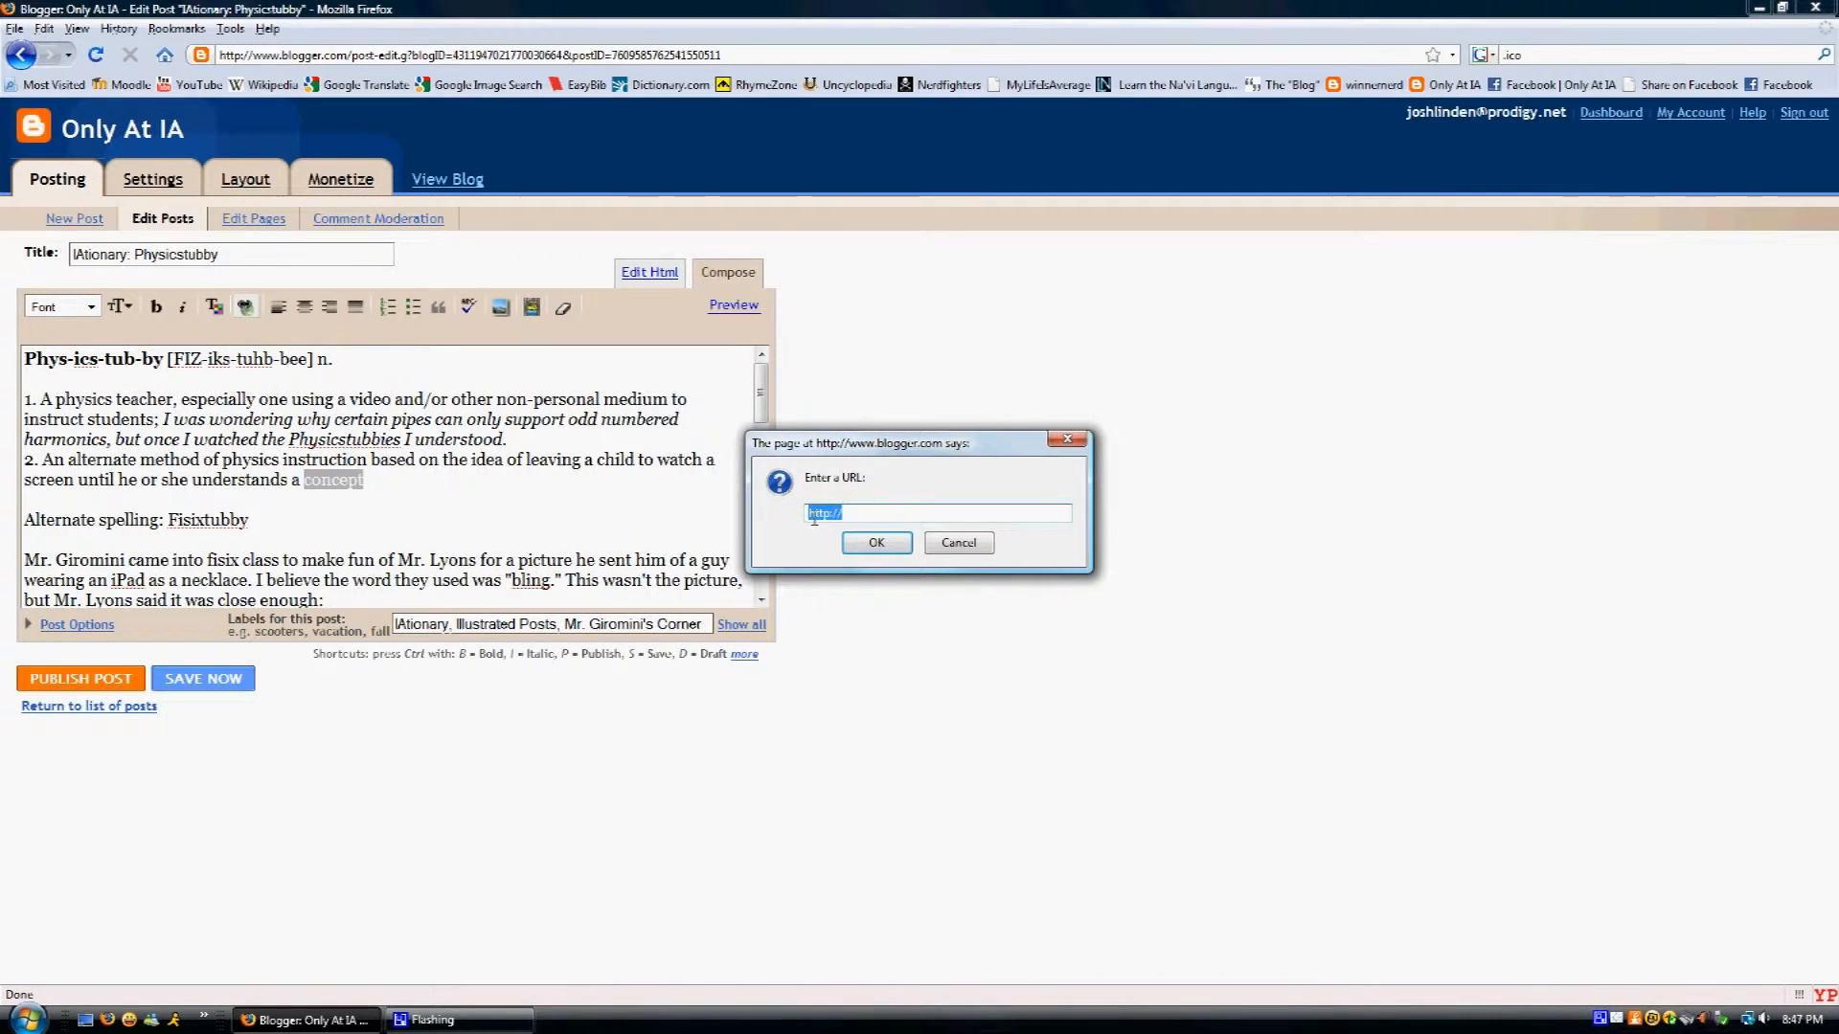
click(959, 543)
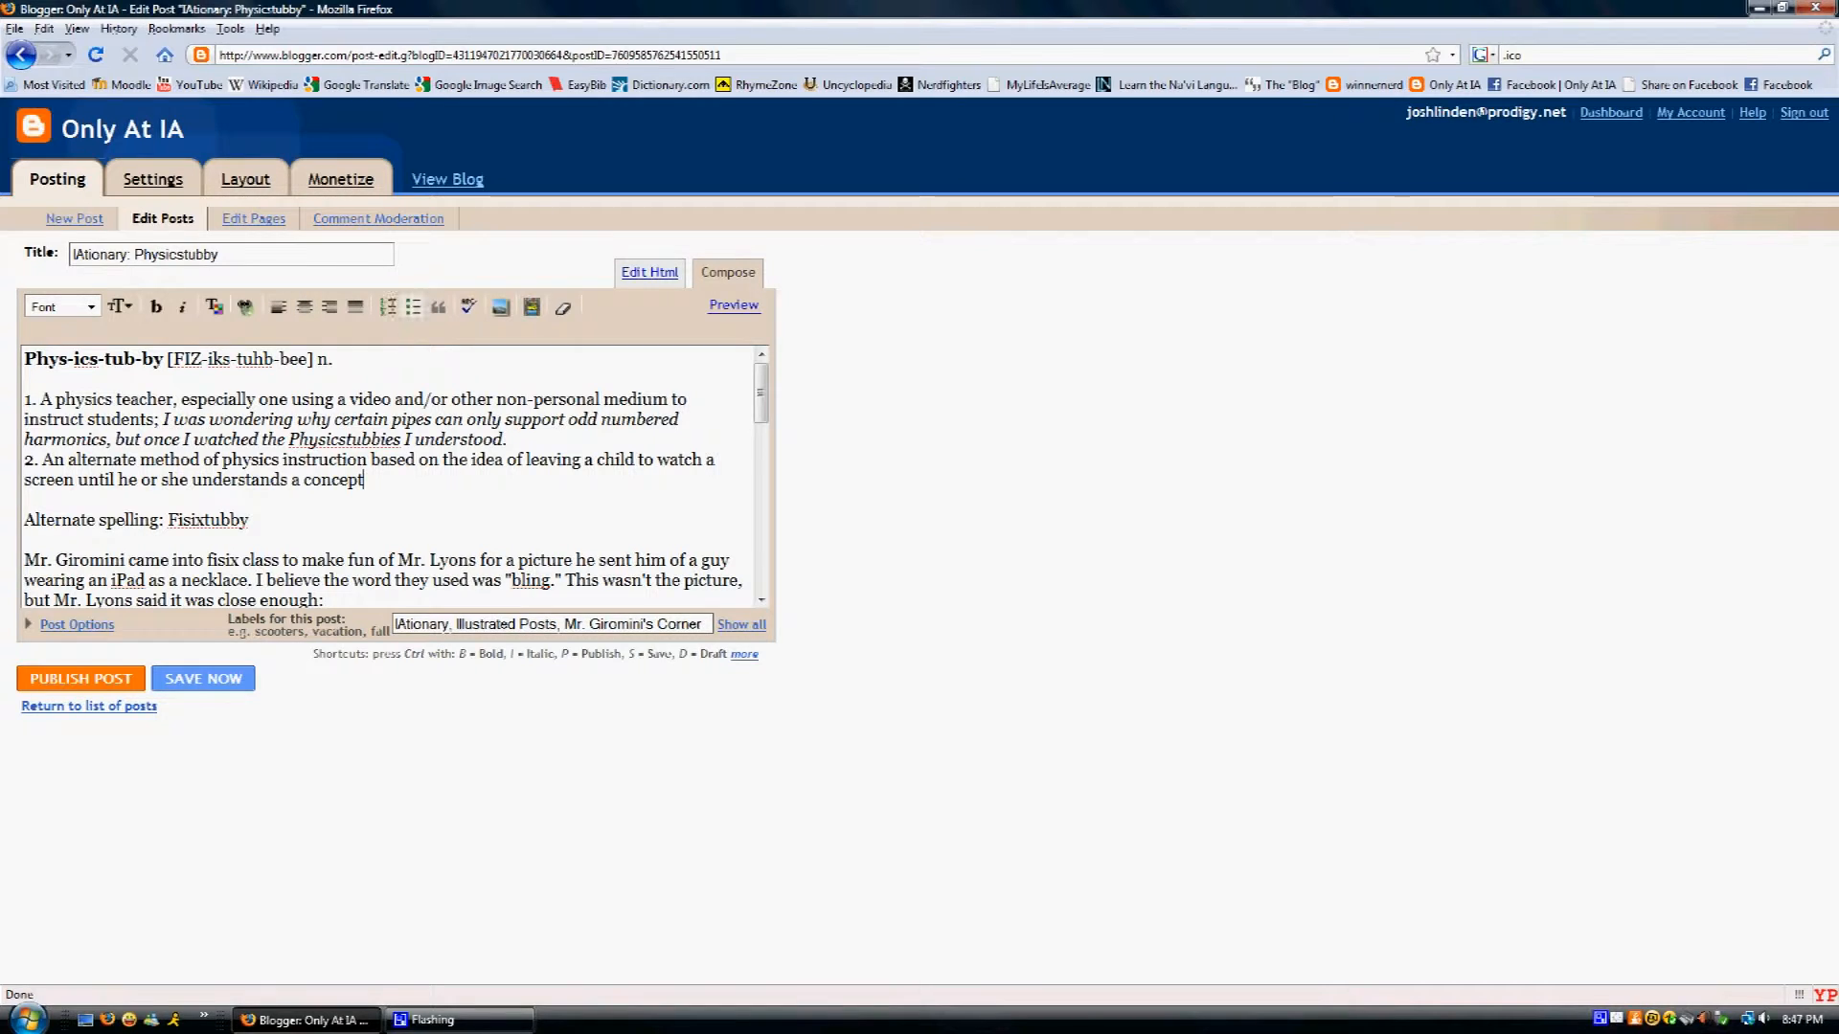
drag(364, 480, 19, 404)
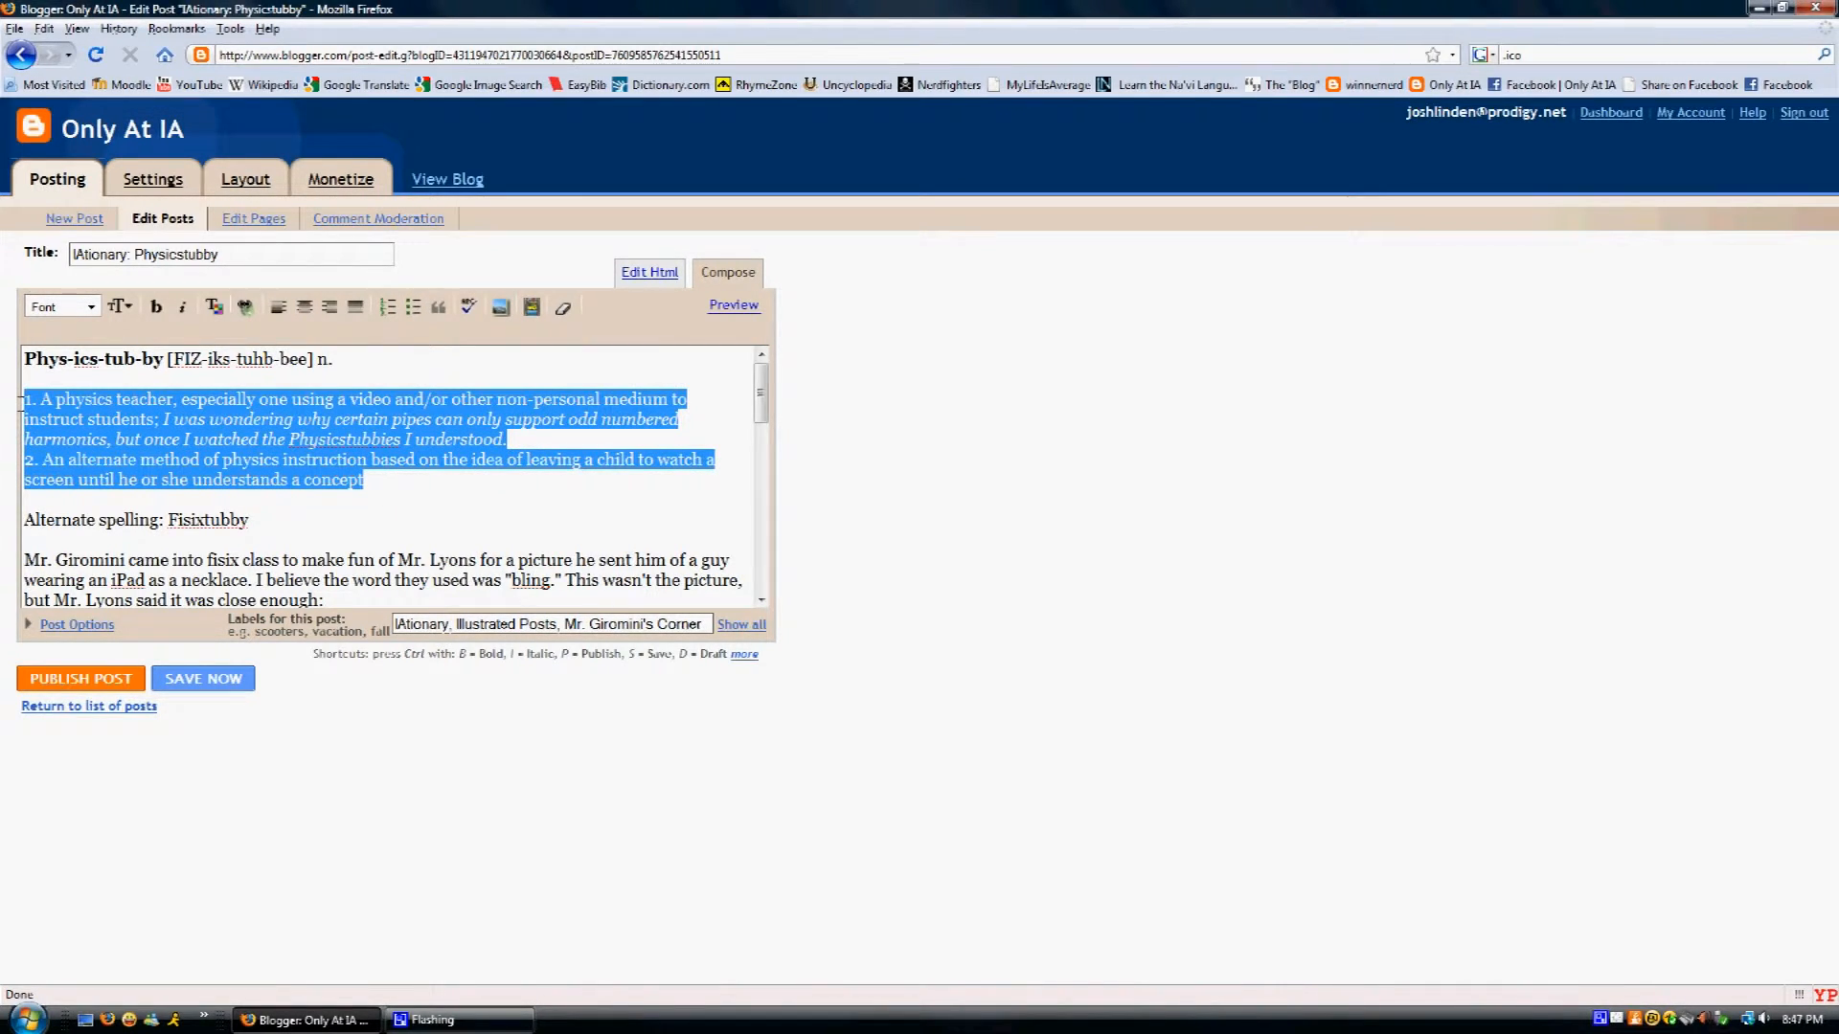
click(437, 309)
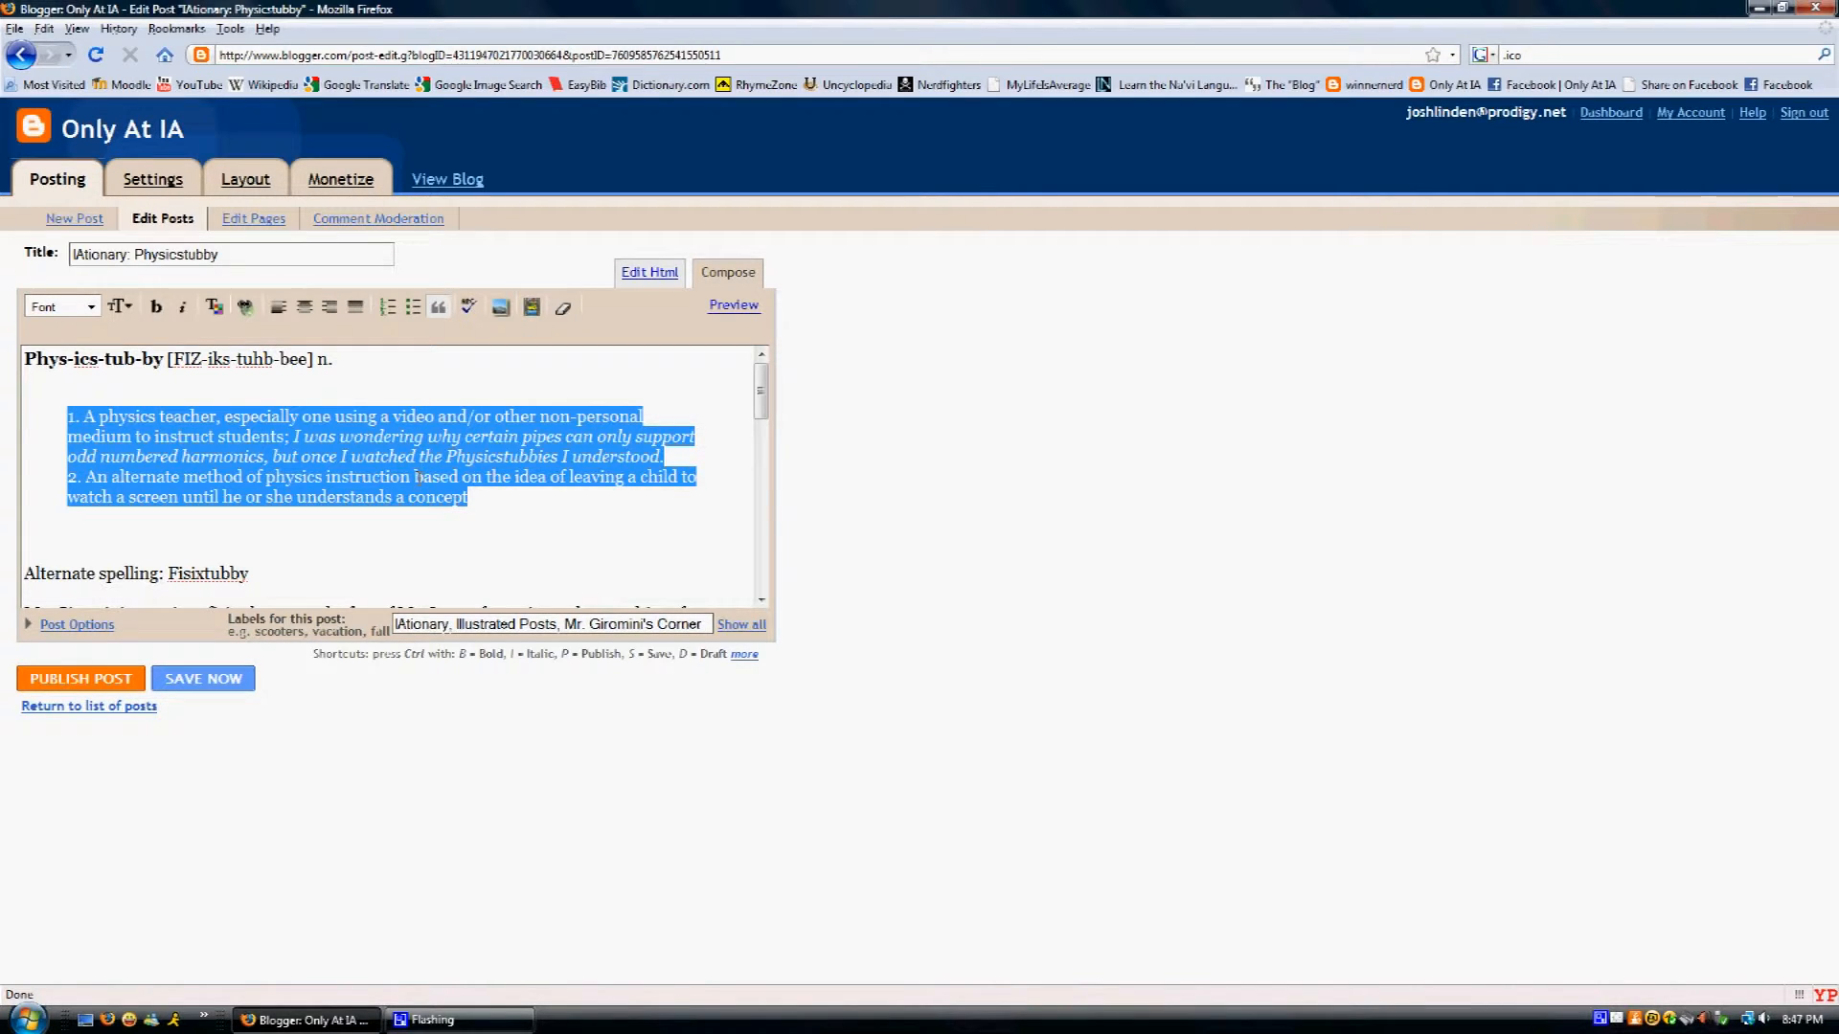
click(493, 499)
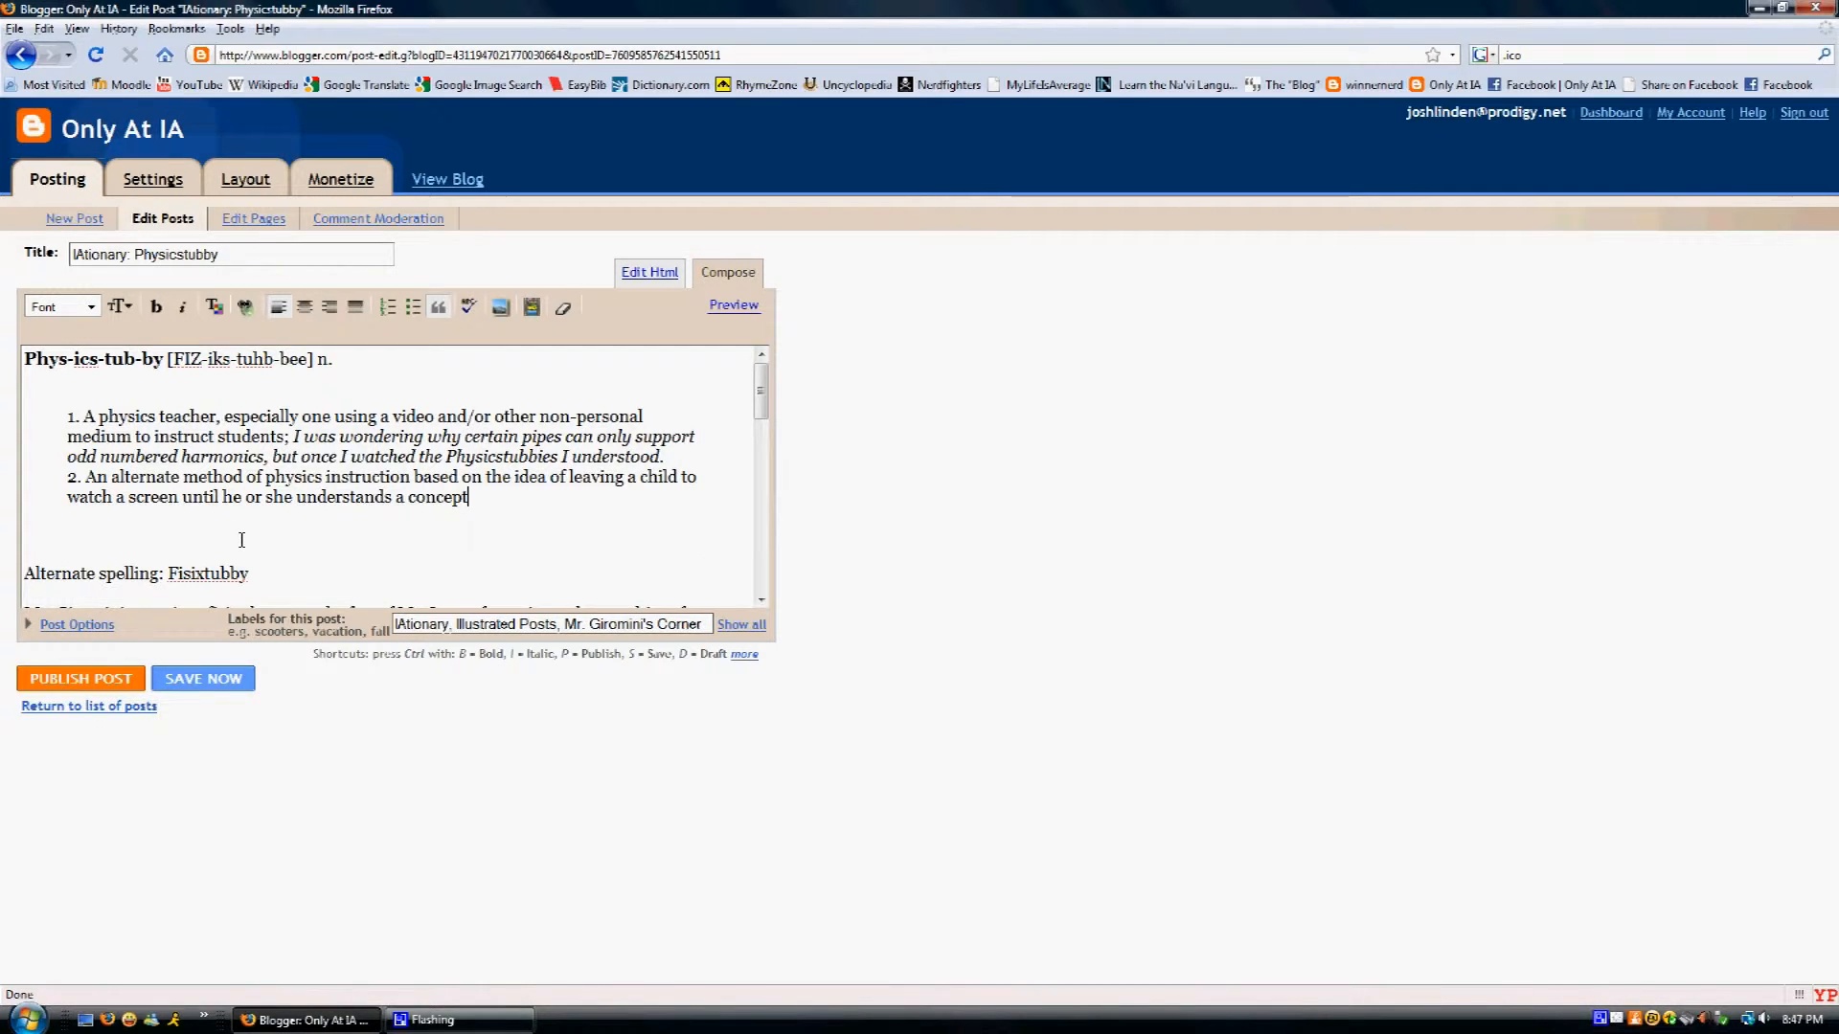
drag(467, 497, 67, 415)
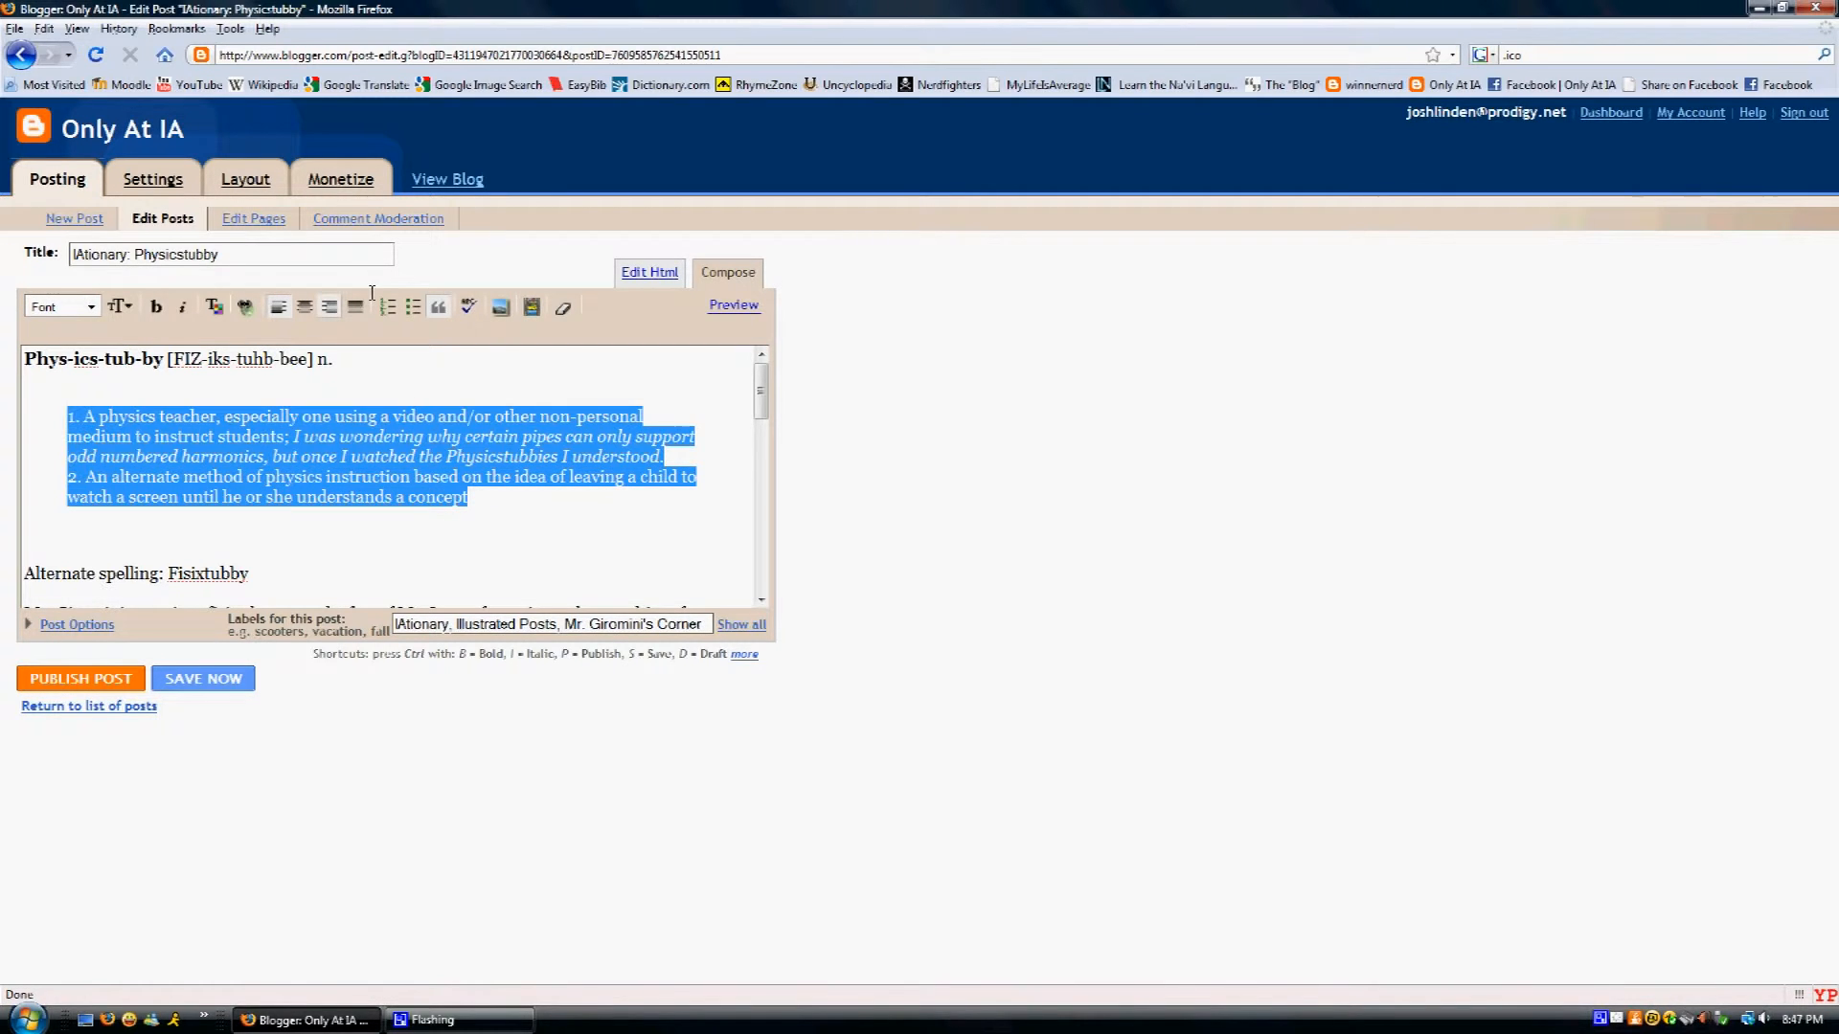
click(438, 306)
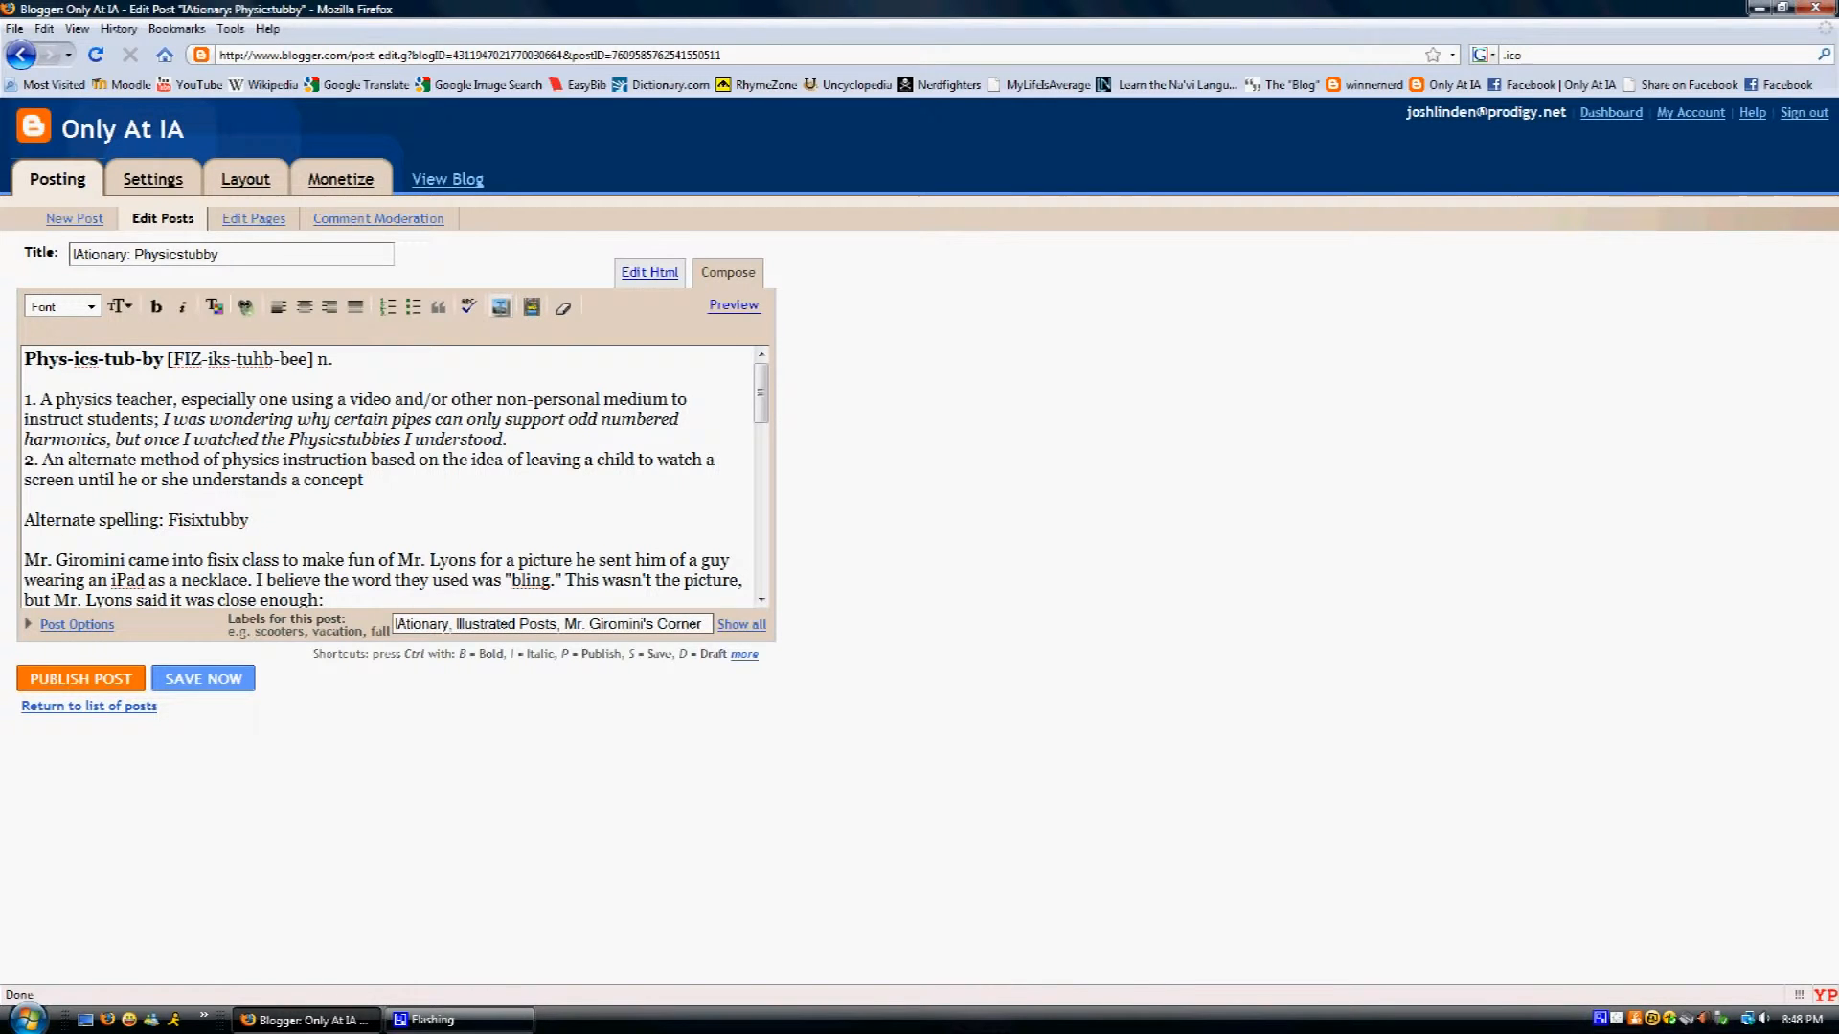
- Open Upload Images and add two computer-file rows, closing the file chooser without picking anything
click(498, 306)
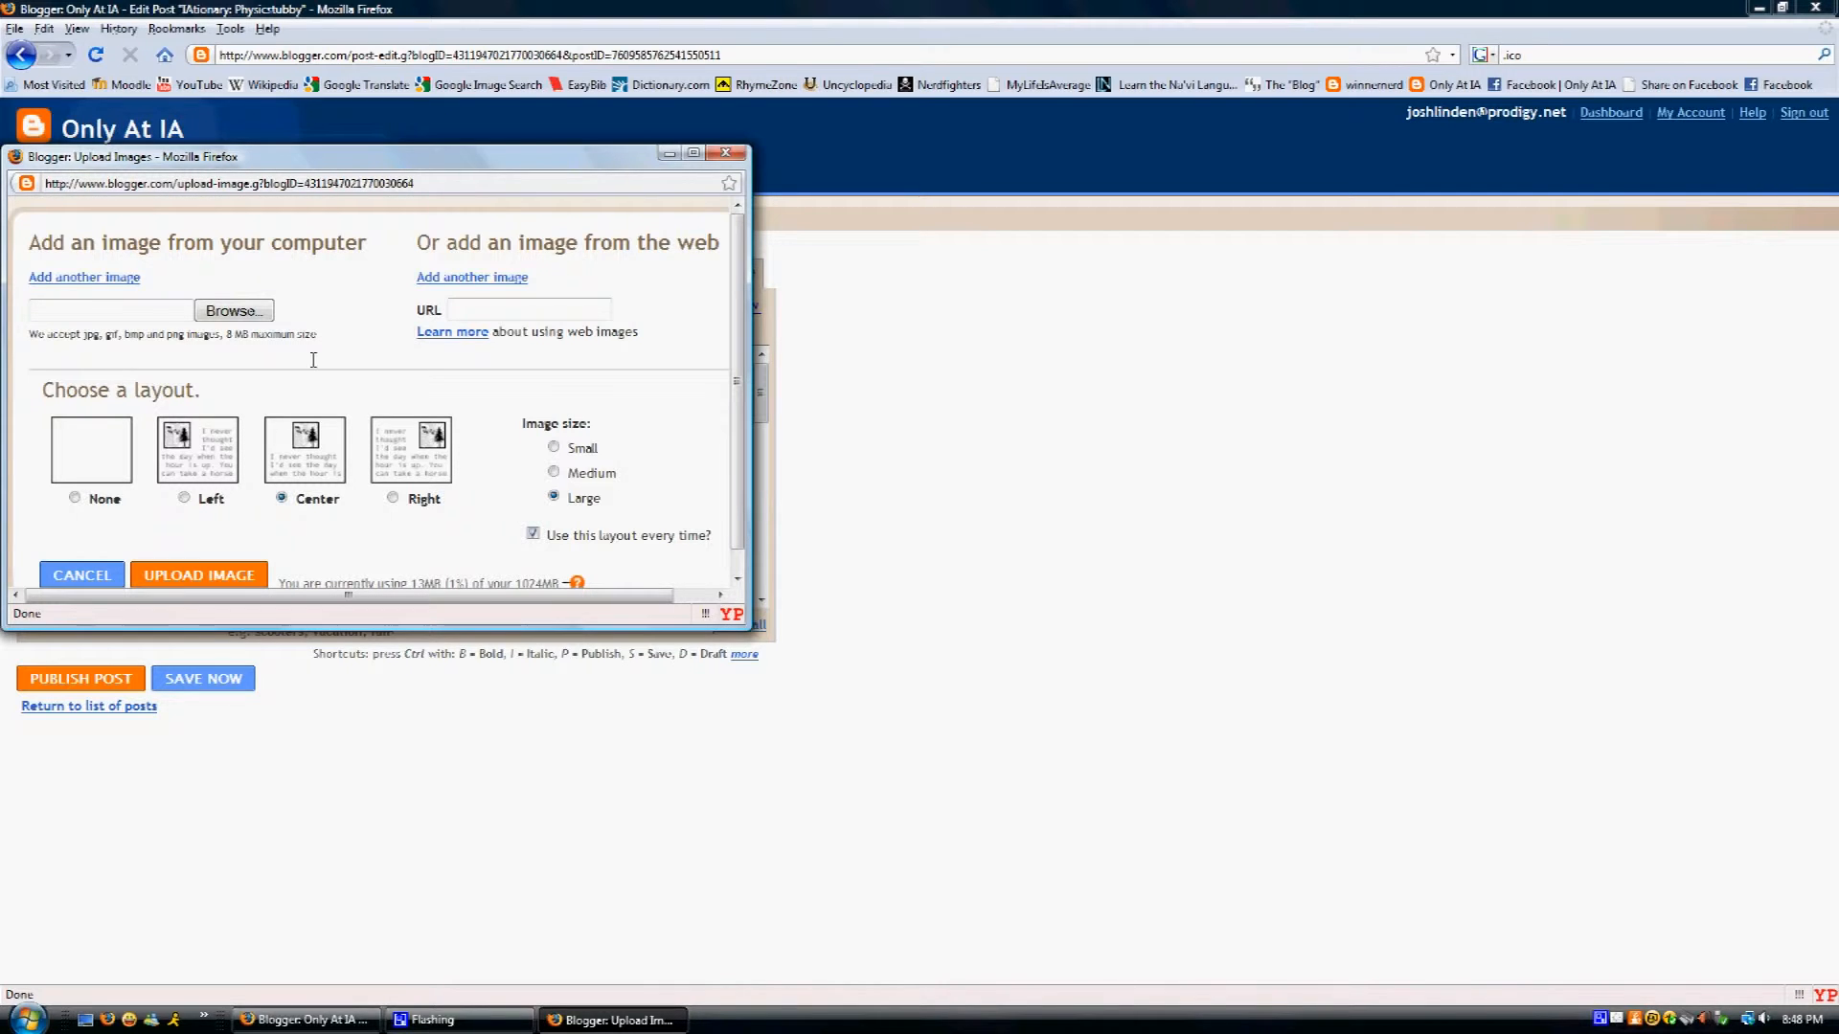
click(120, 278)
click(121, 278)
click(120, 278)
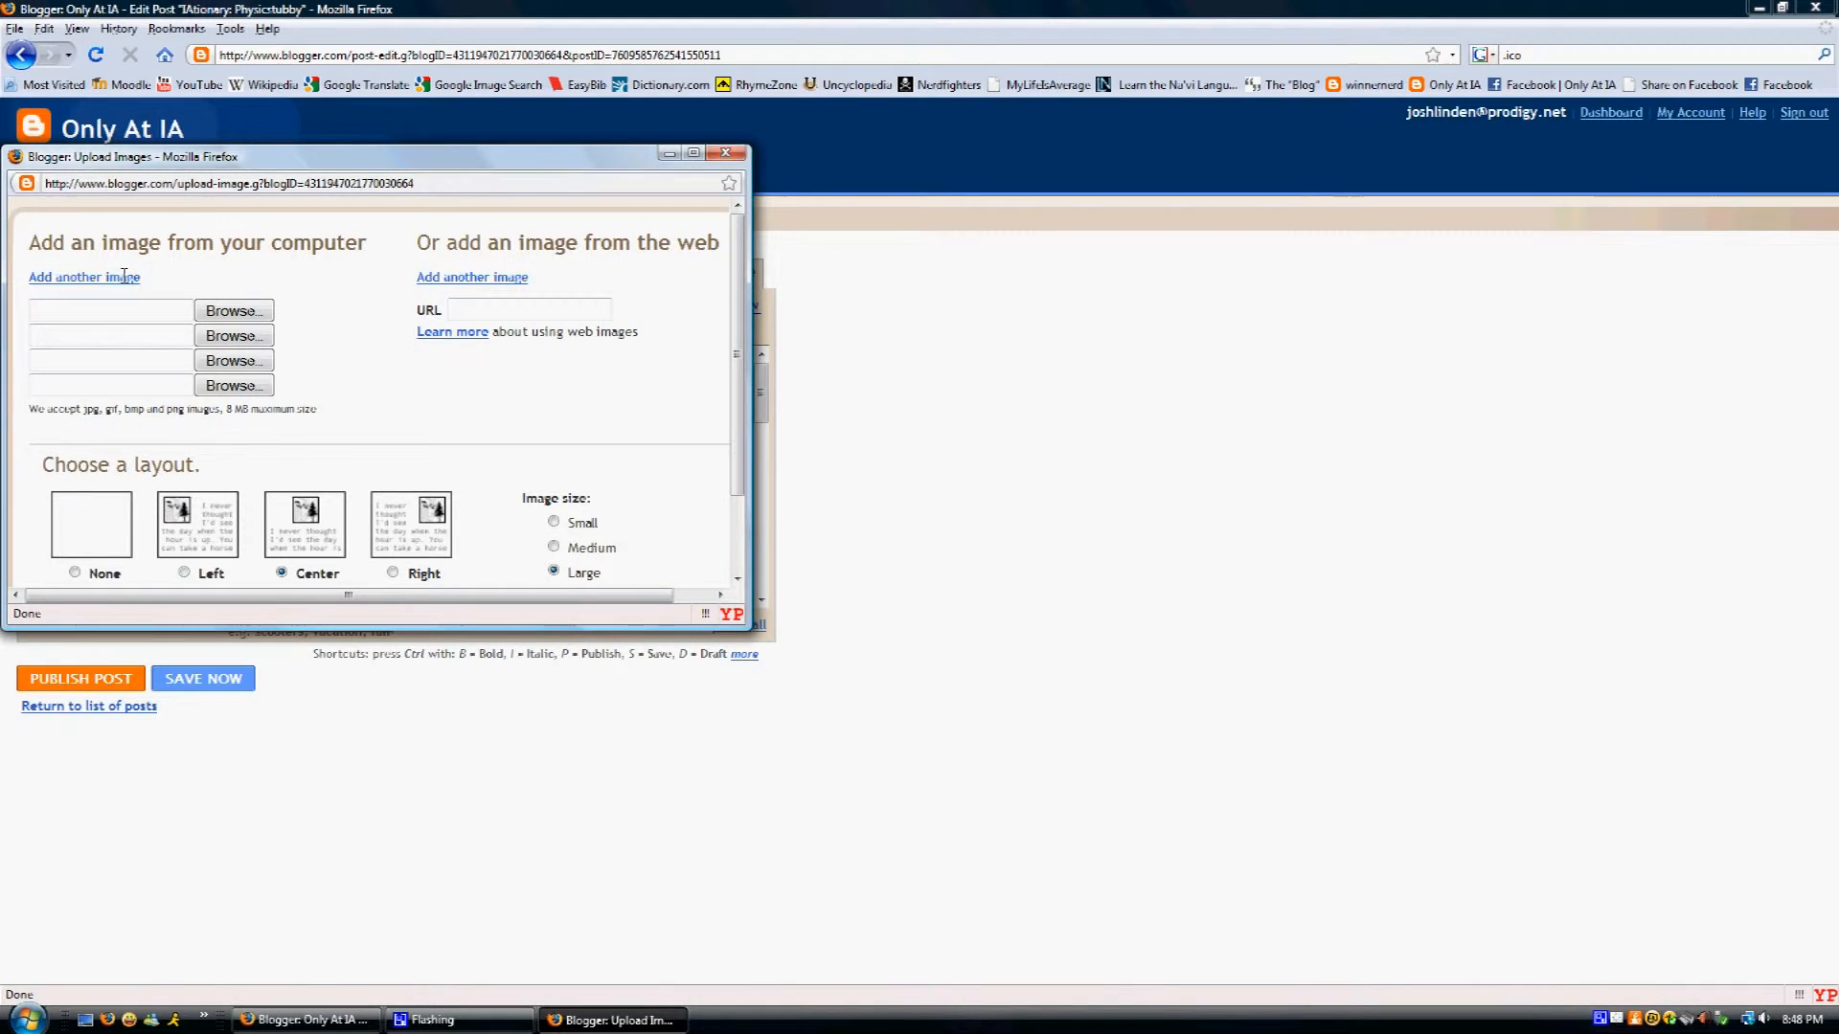
click(121, 278)
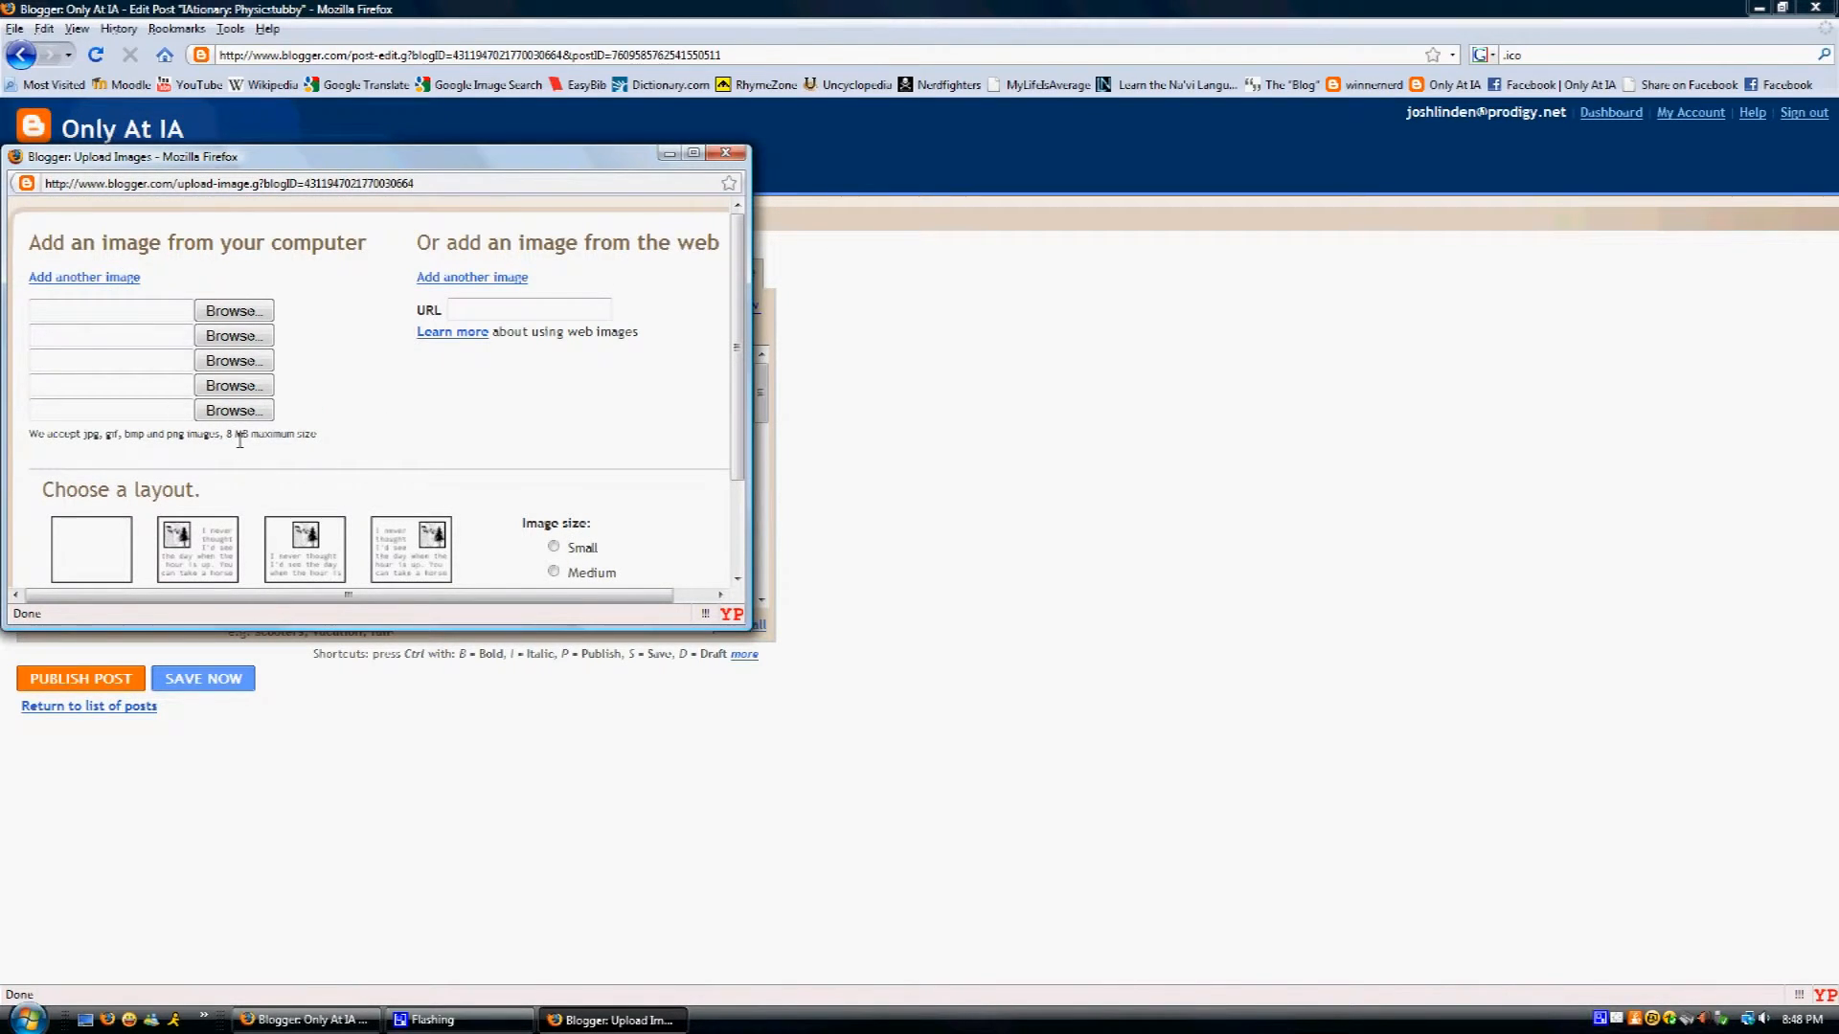
click(243, 309)
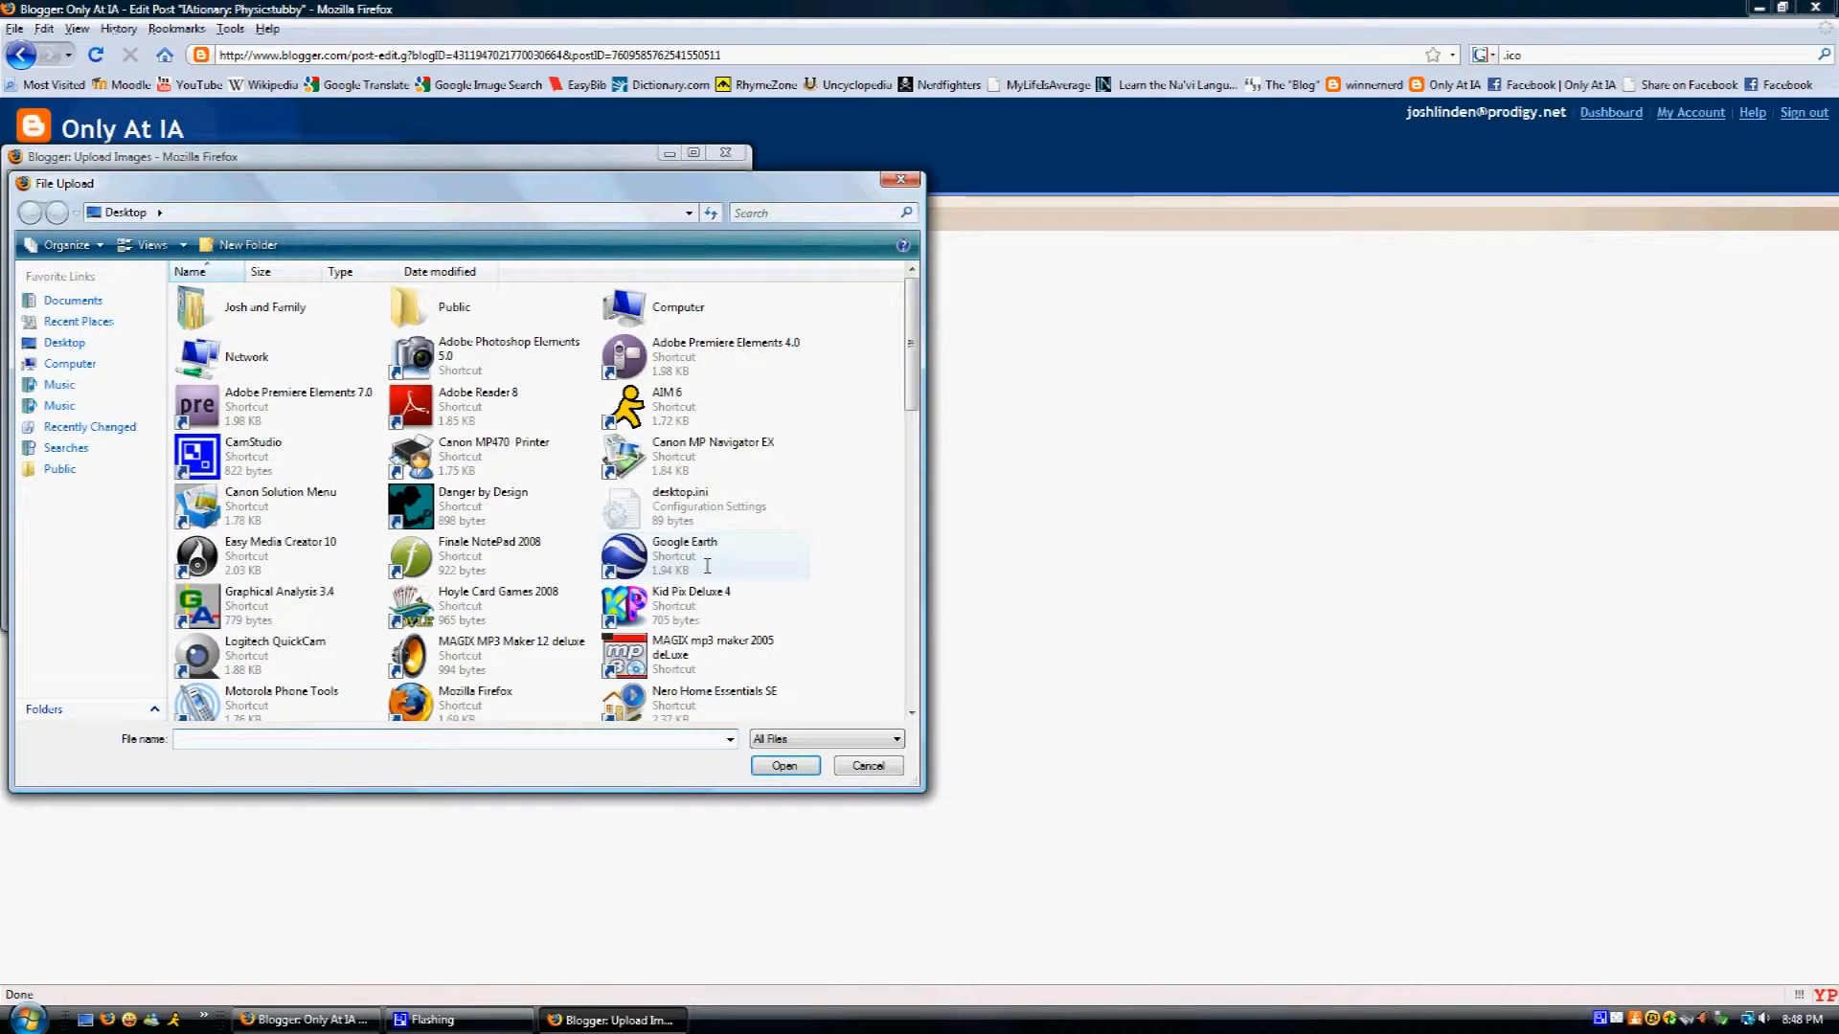
key(Escape)
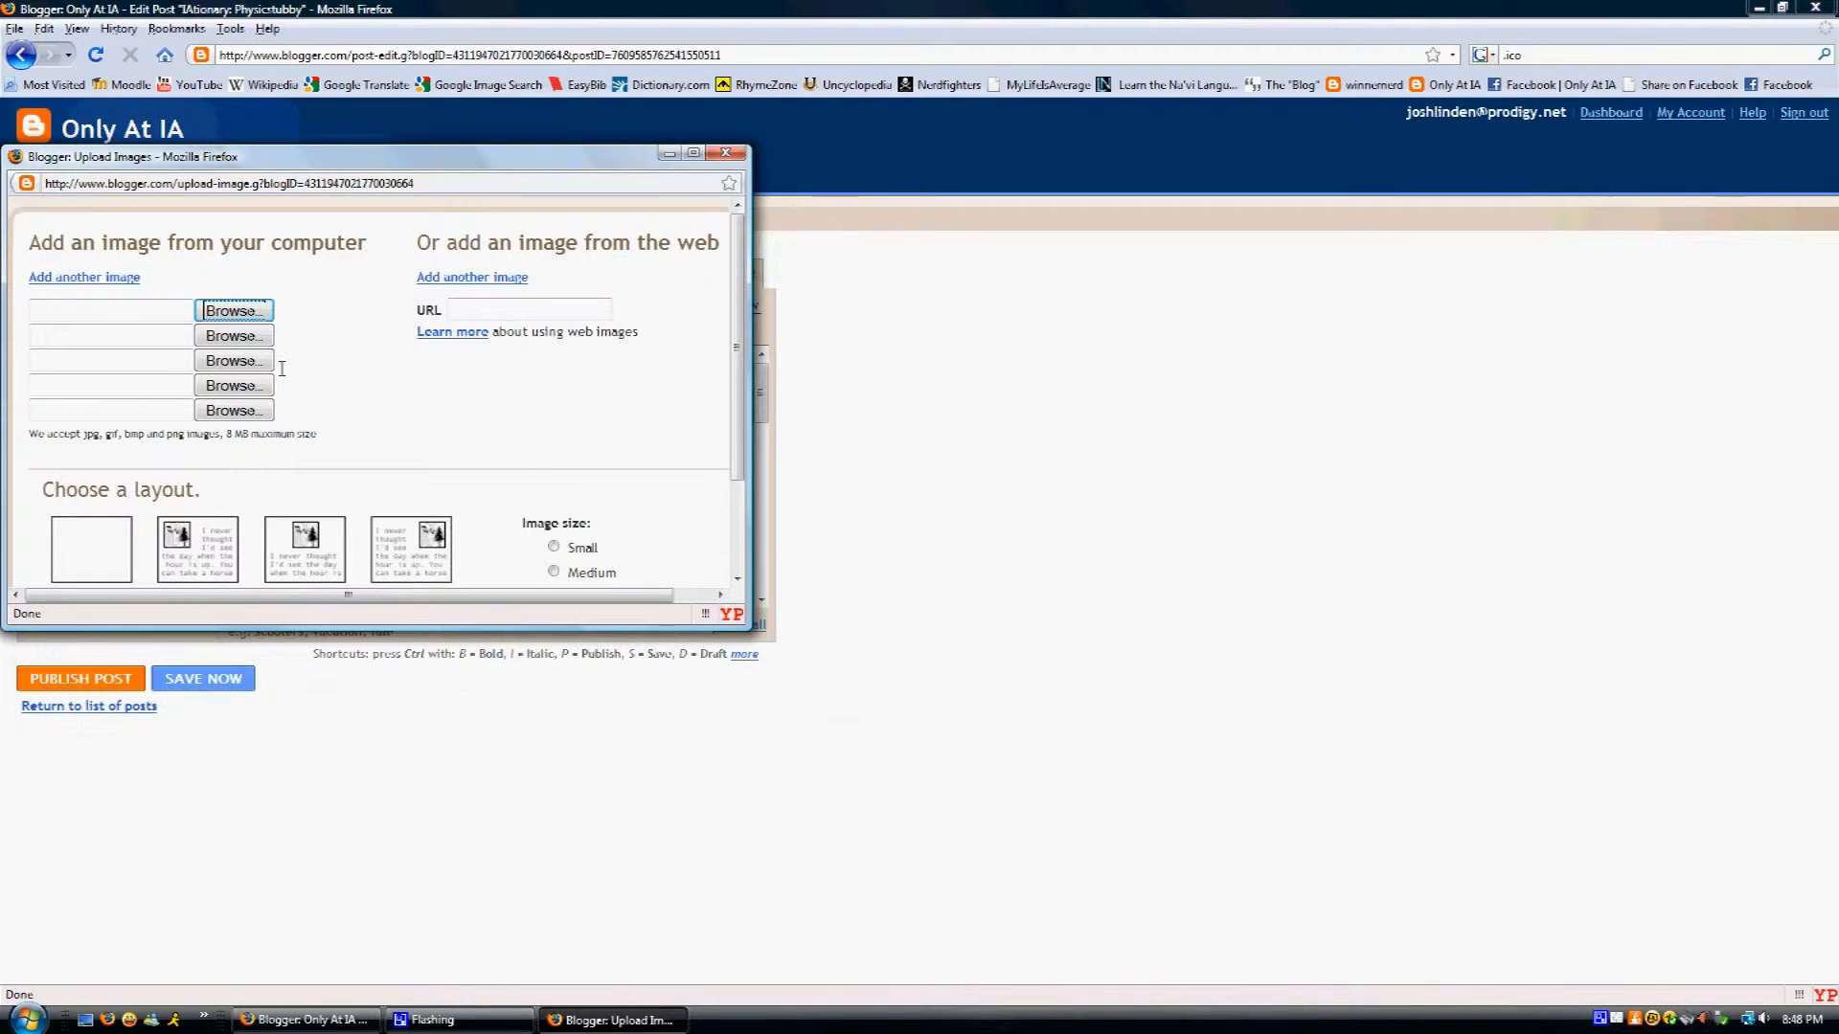
- Add more web image address fields, then cancel the upload window without adding an image
click(444, 279)
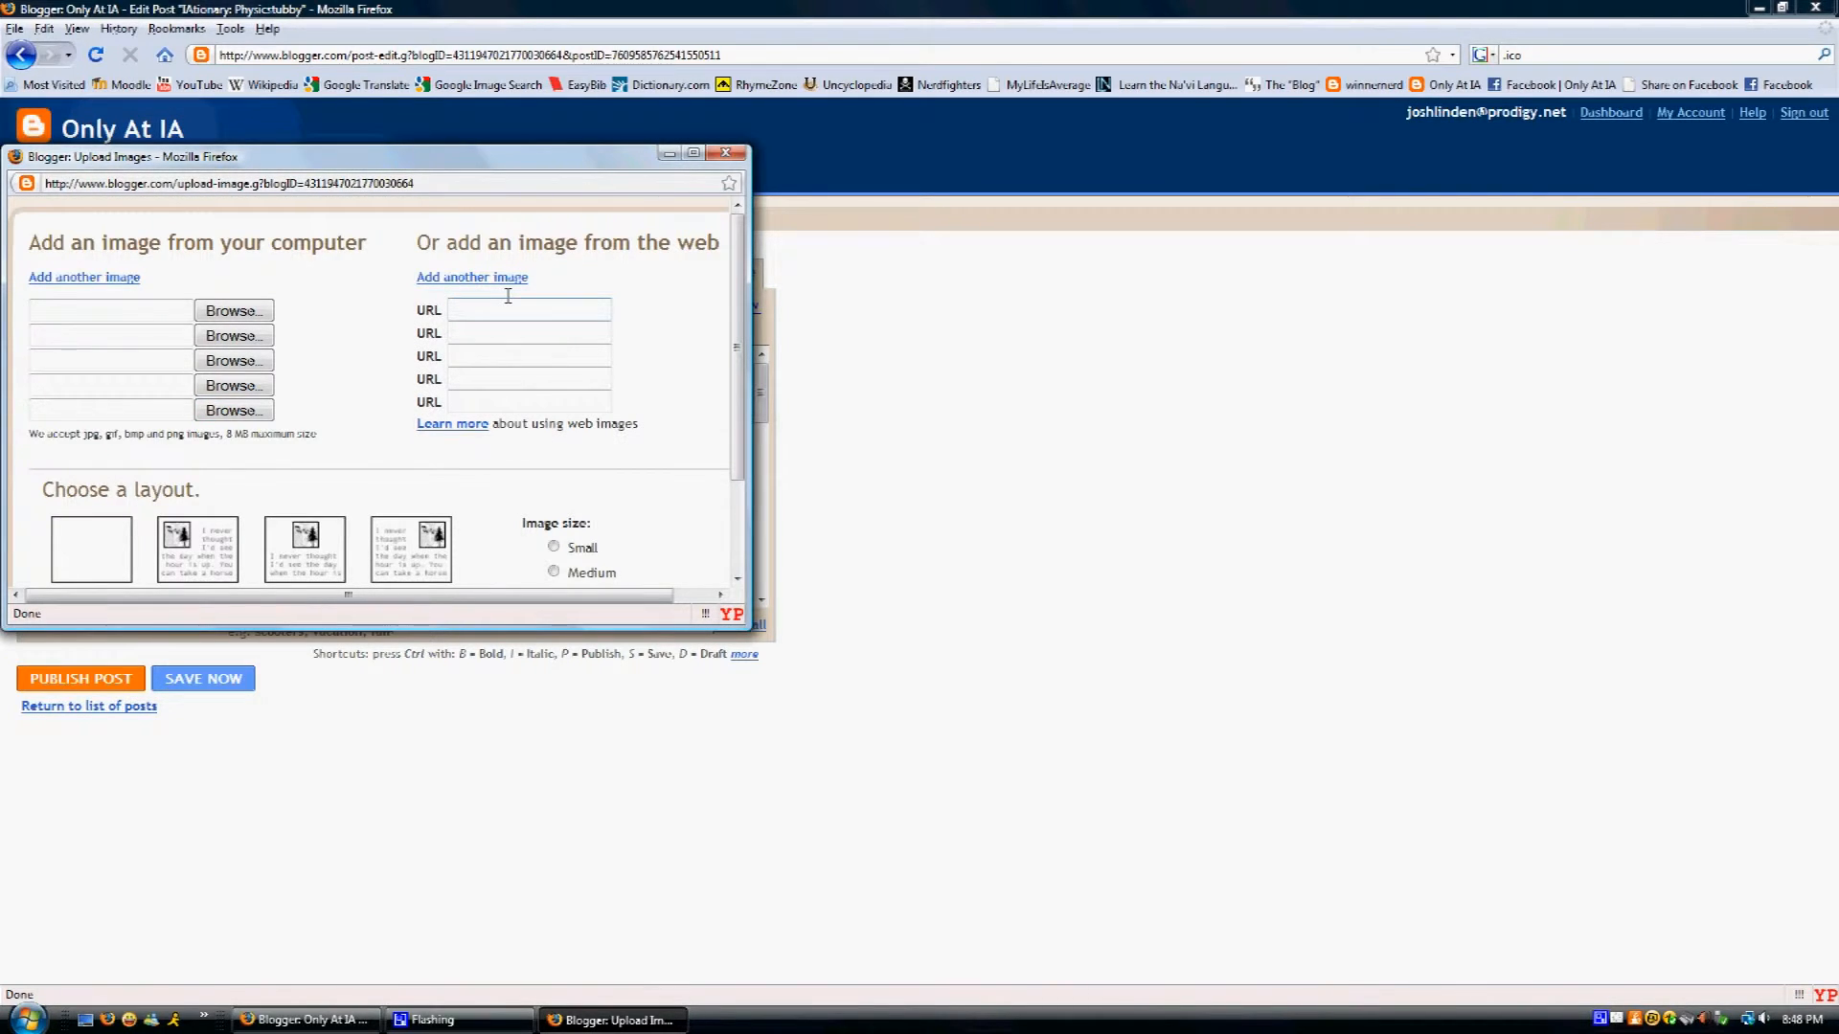
click(459, 310)
scroll(458, 295, down, 2)
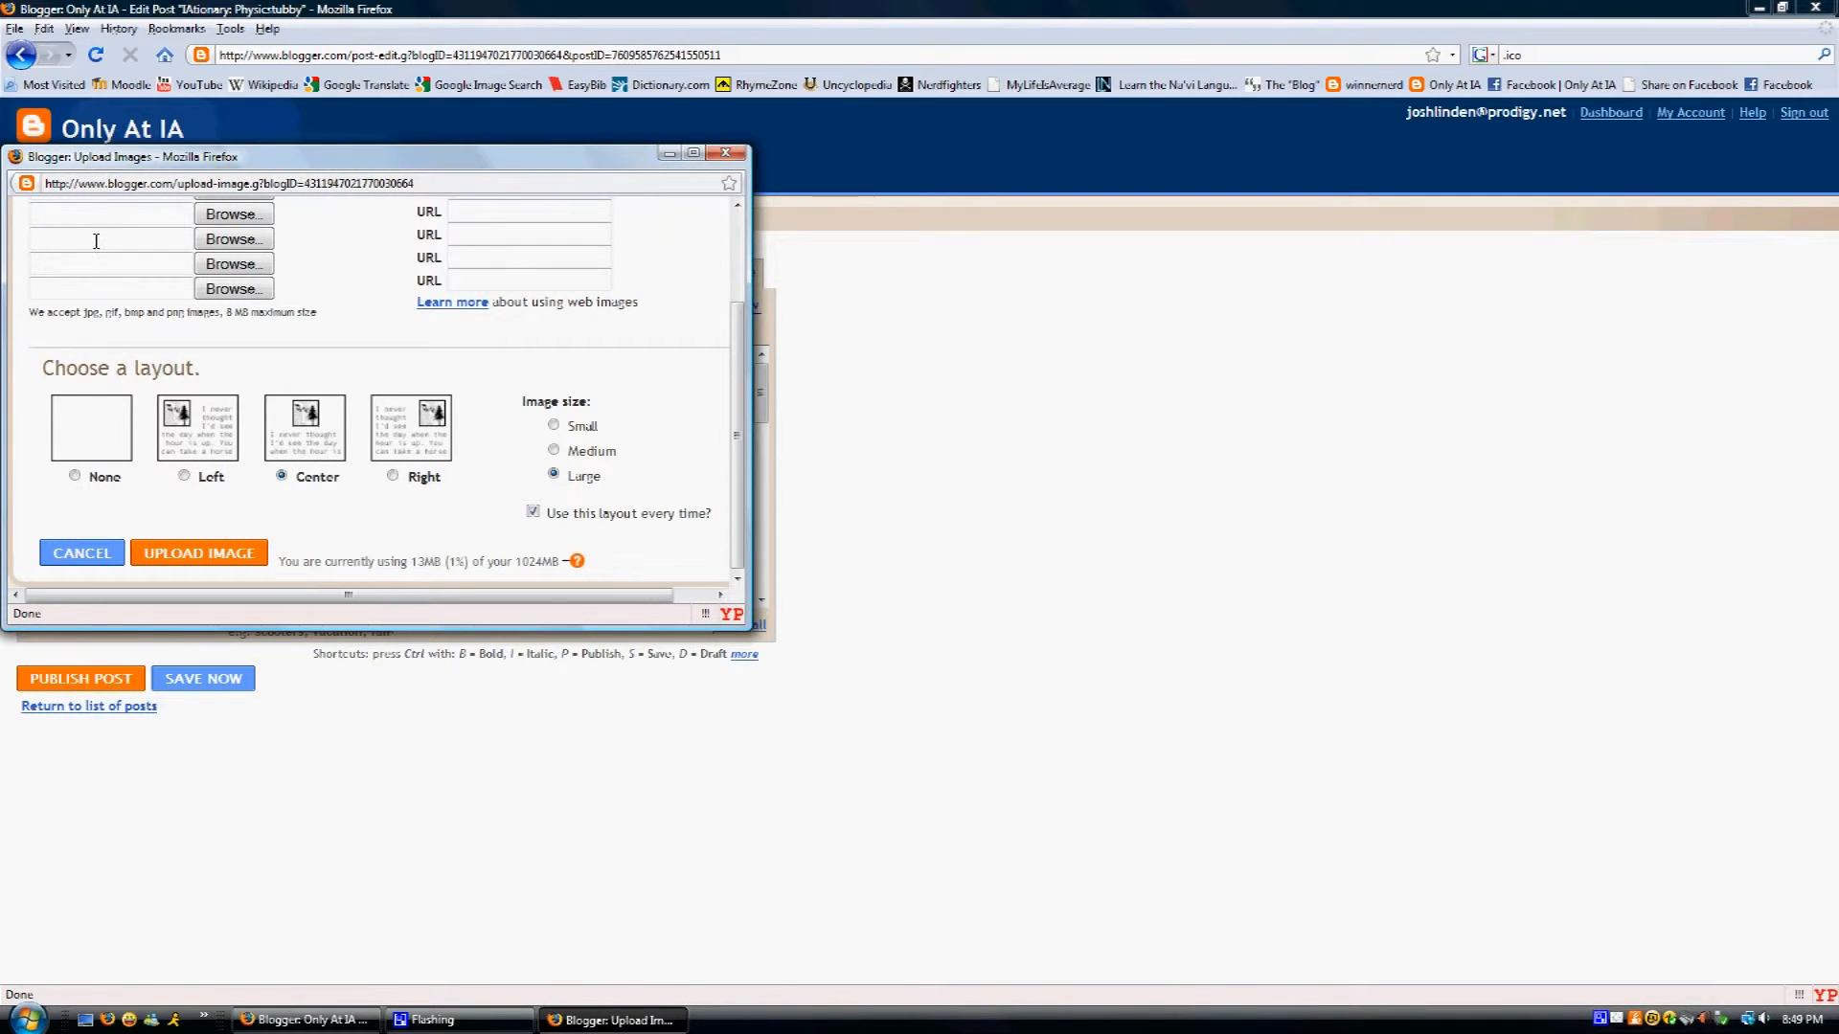
click(81, 553)
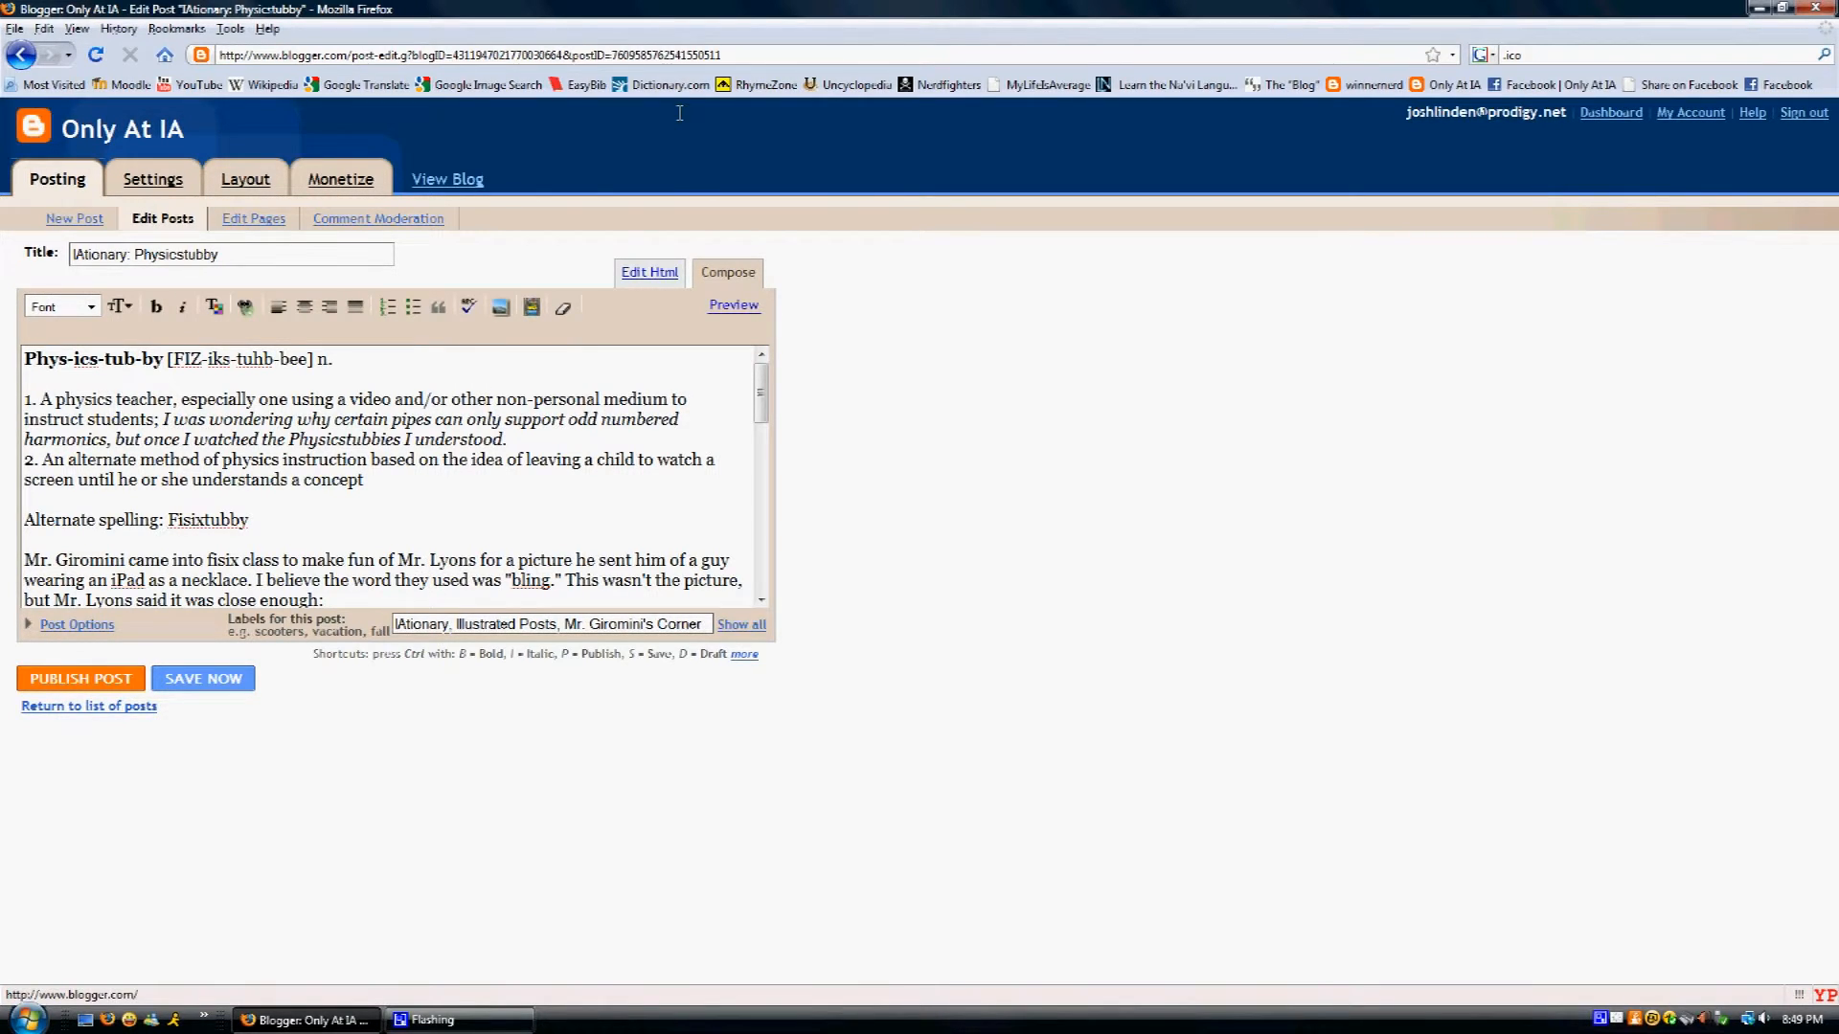
click(670, 275)
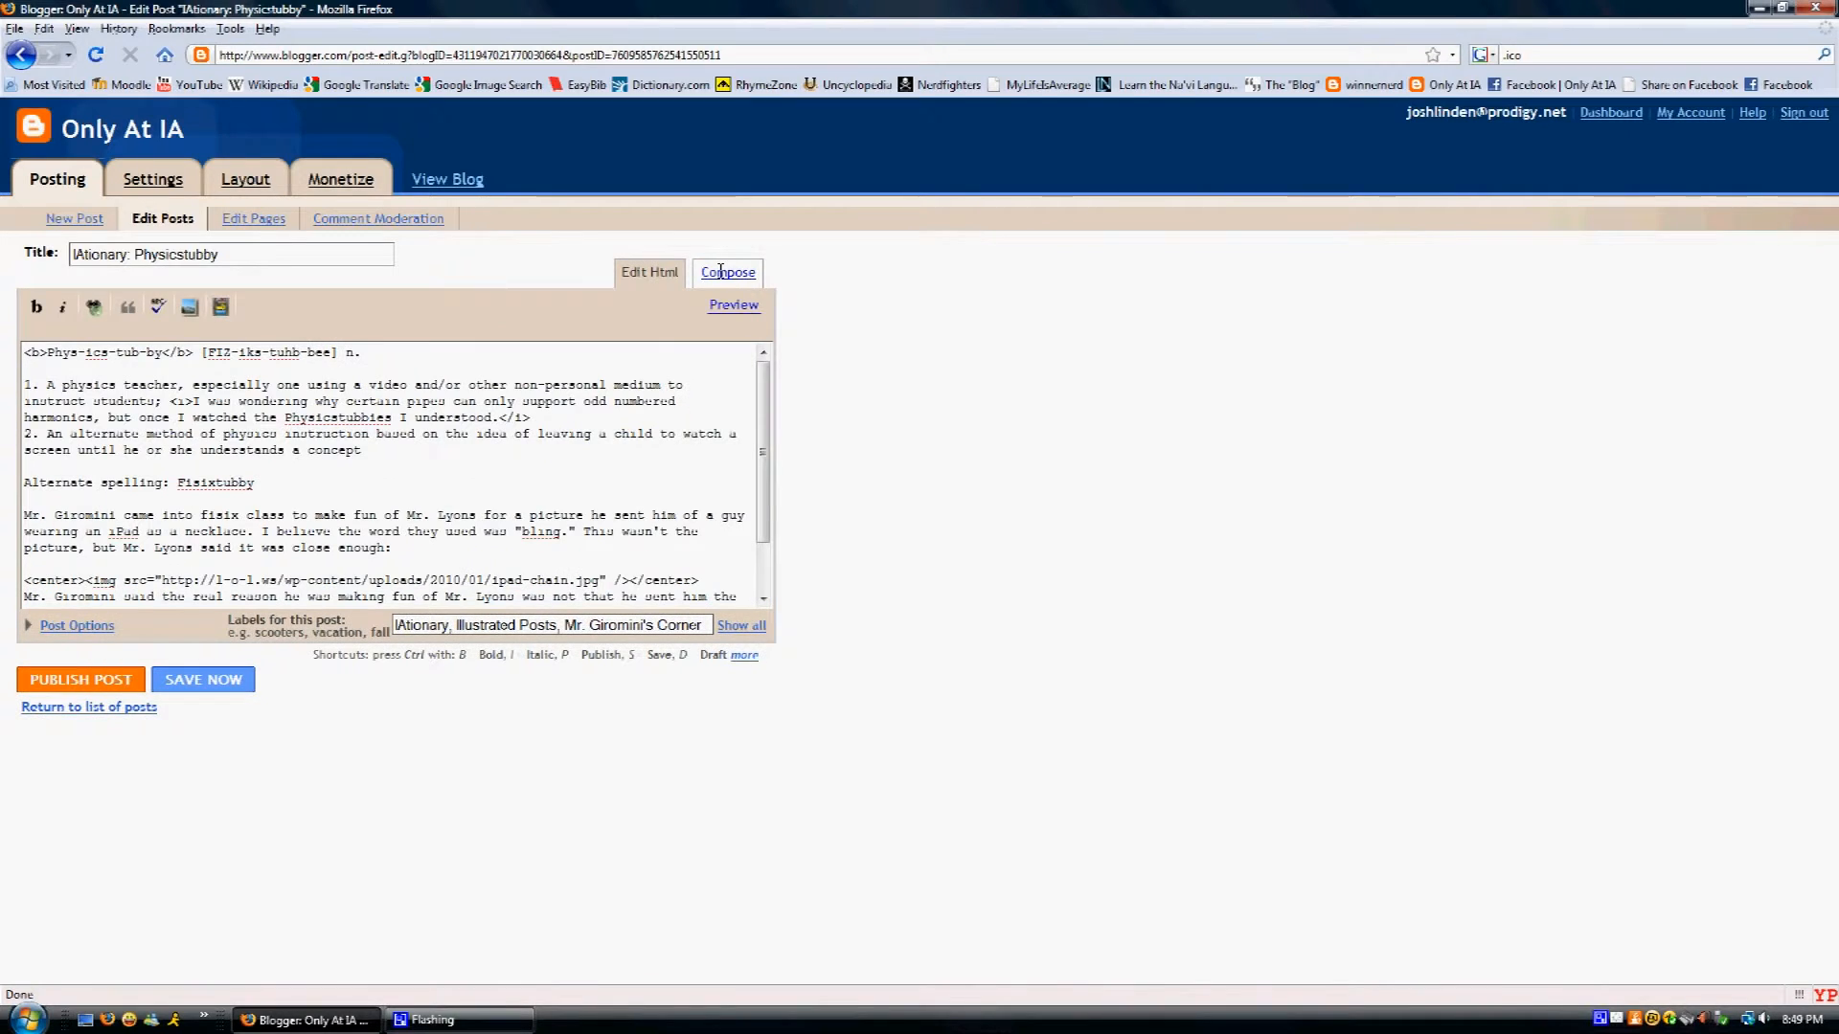
click(703, 271)
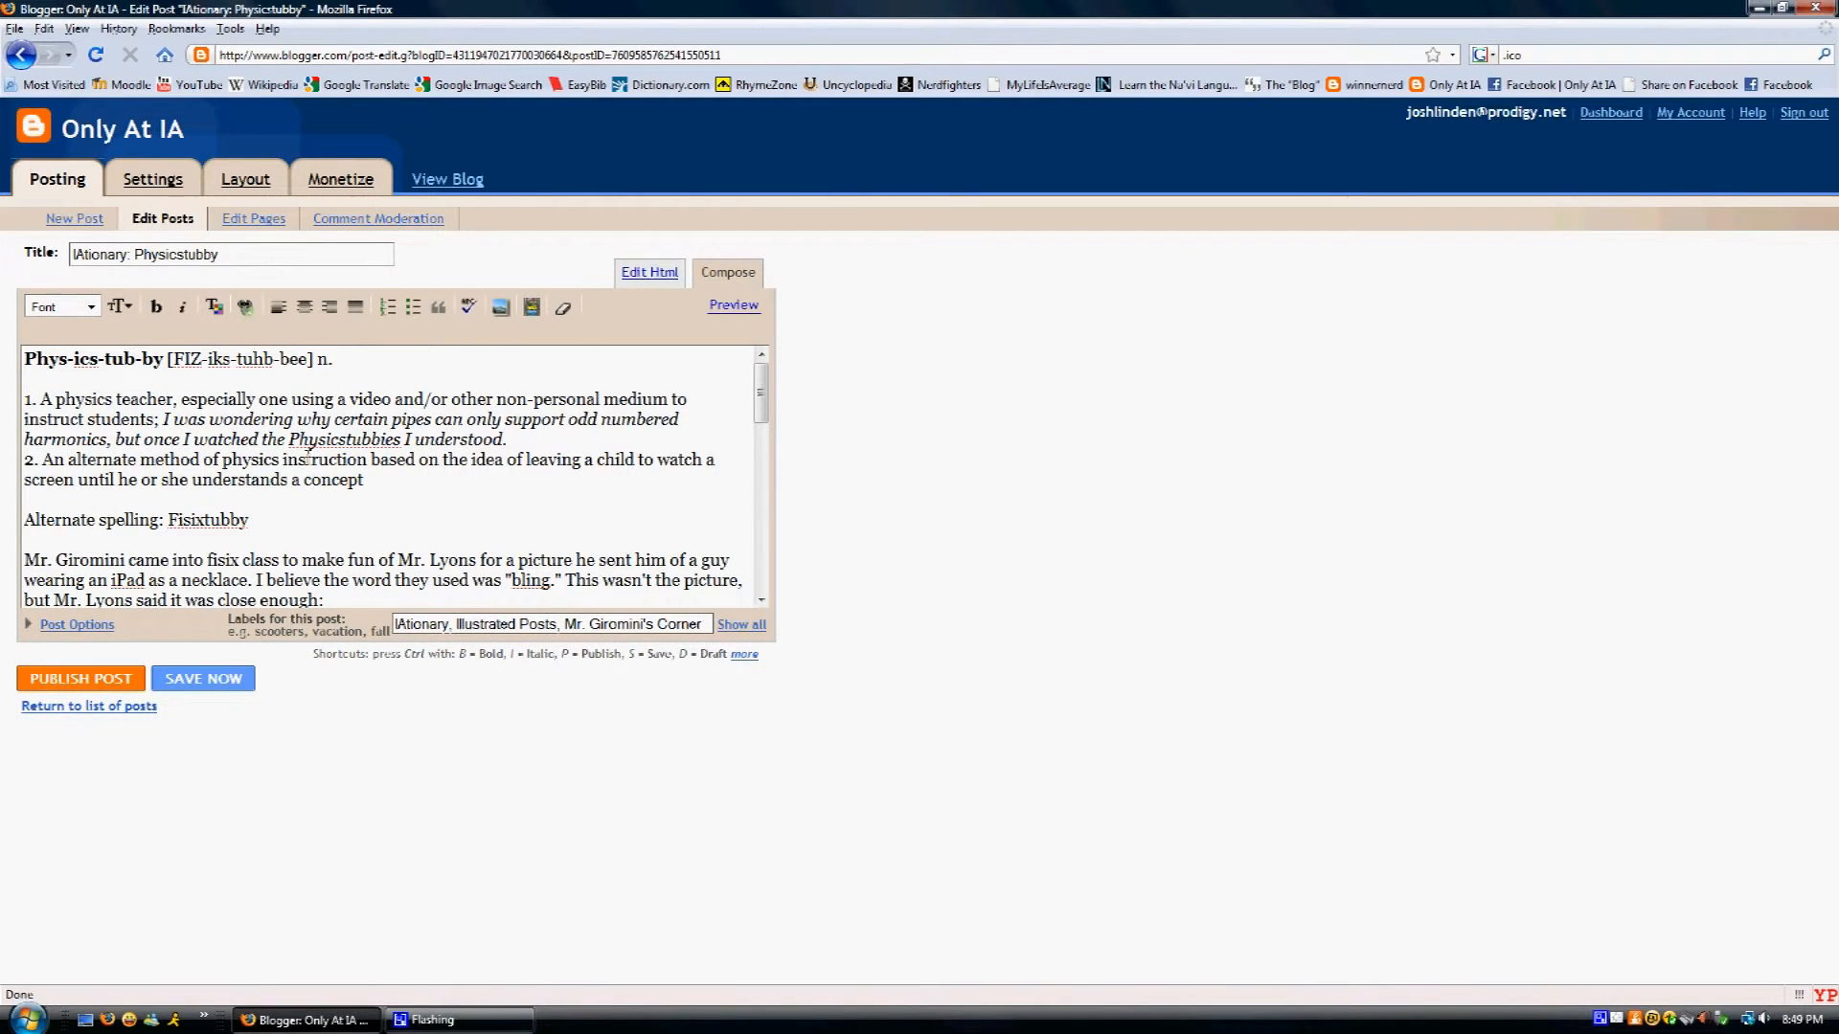
click(651, 272)
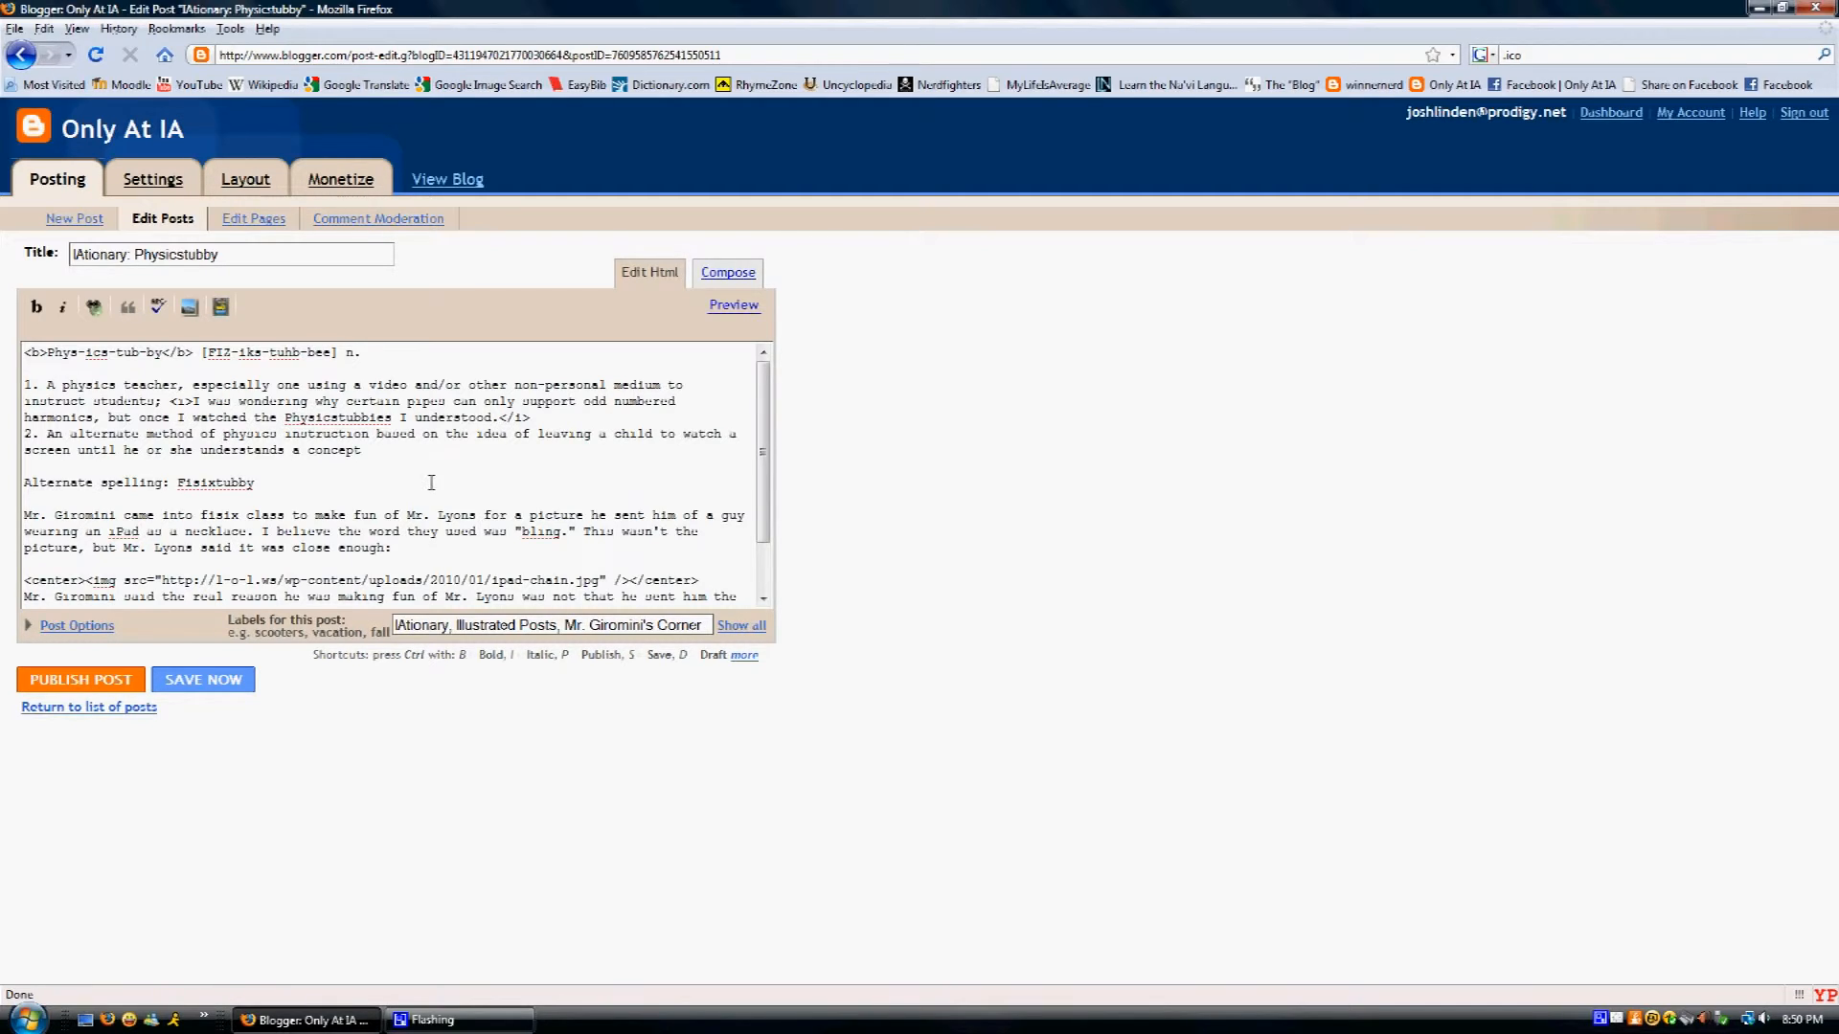
click(721, 272)
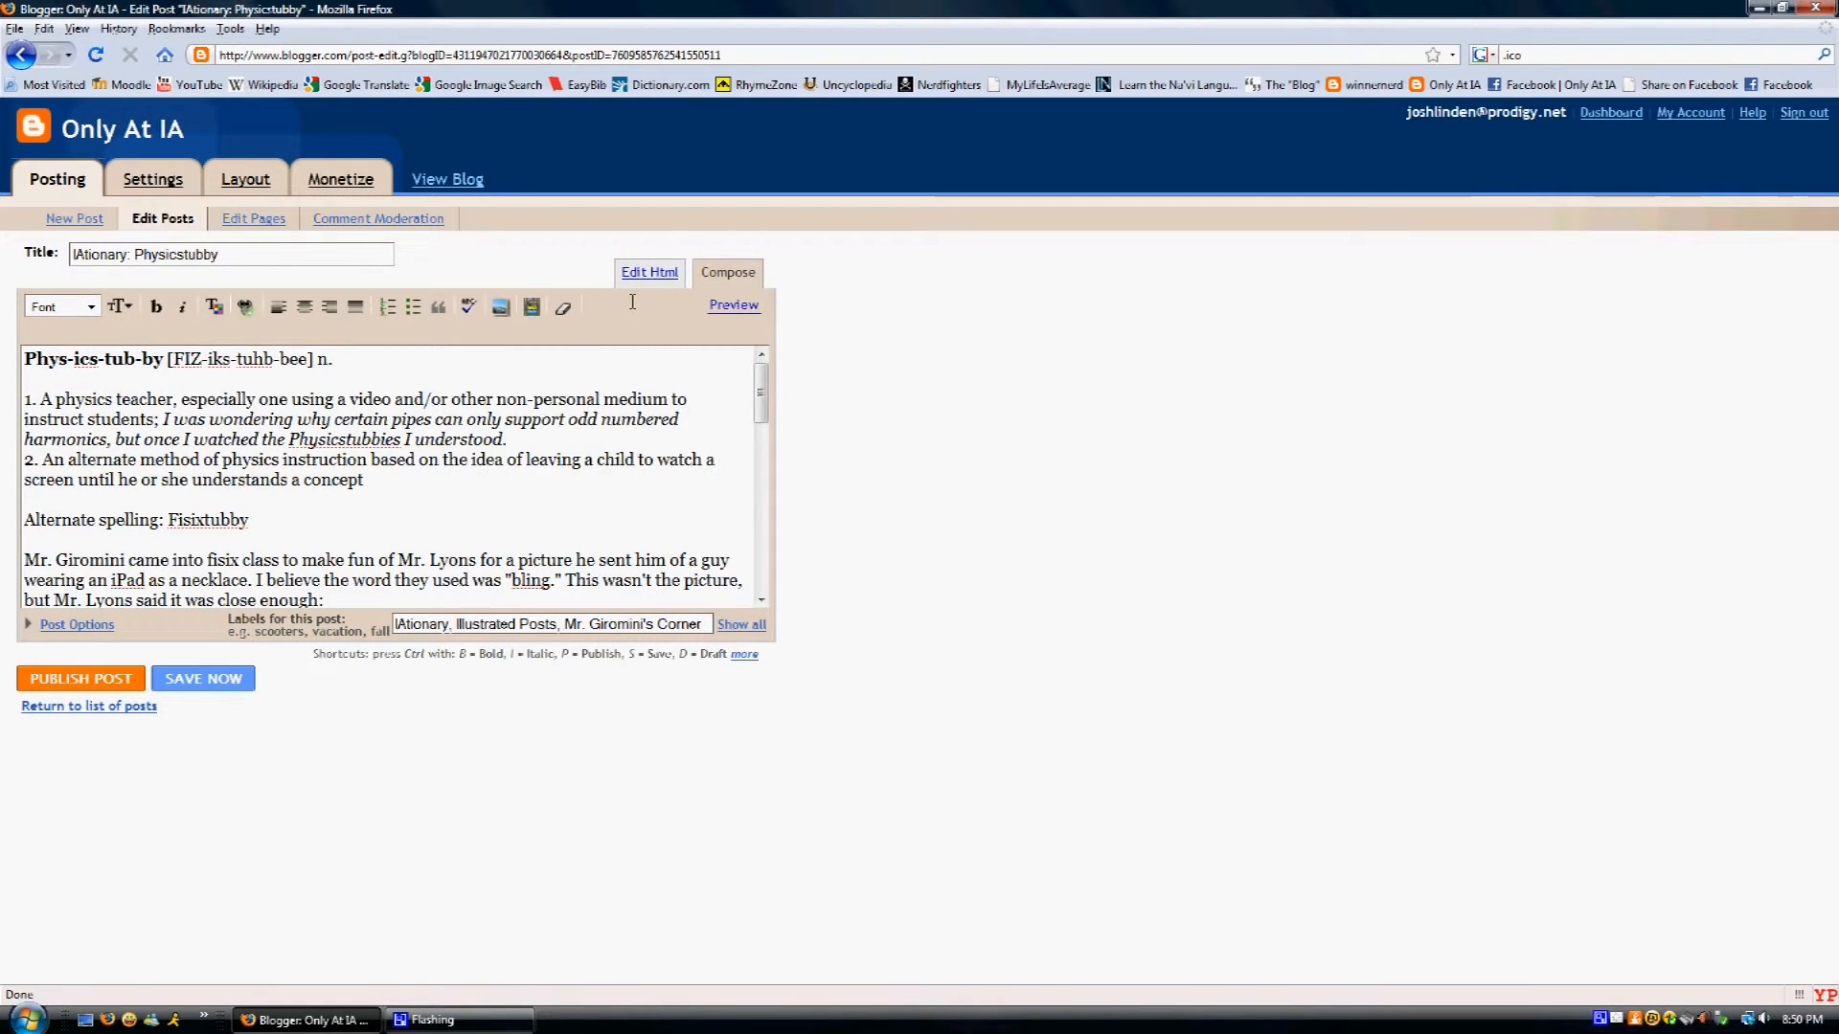
- Preview the Physicstubby post and scroll through its definitions, anecdote and iPad-necklace photo
click(734, 304)
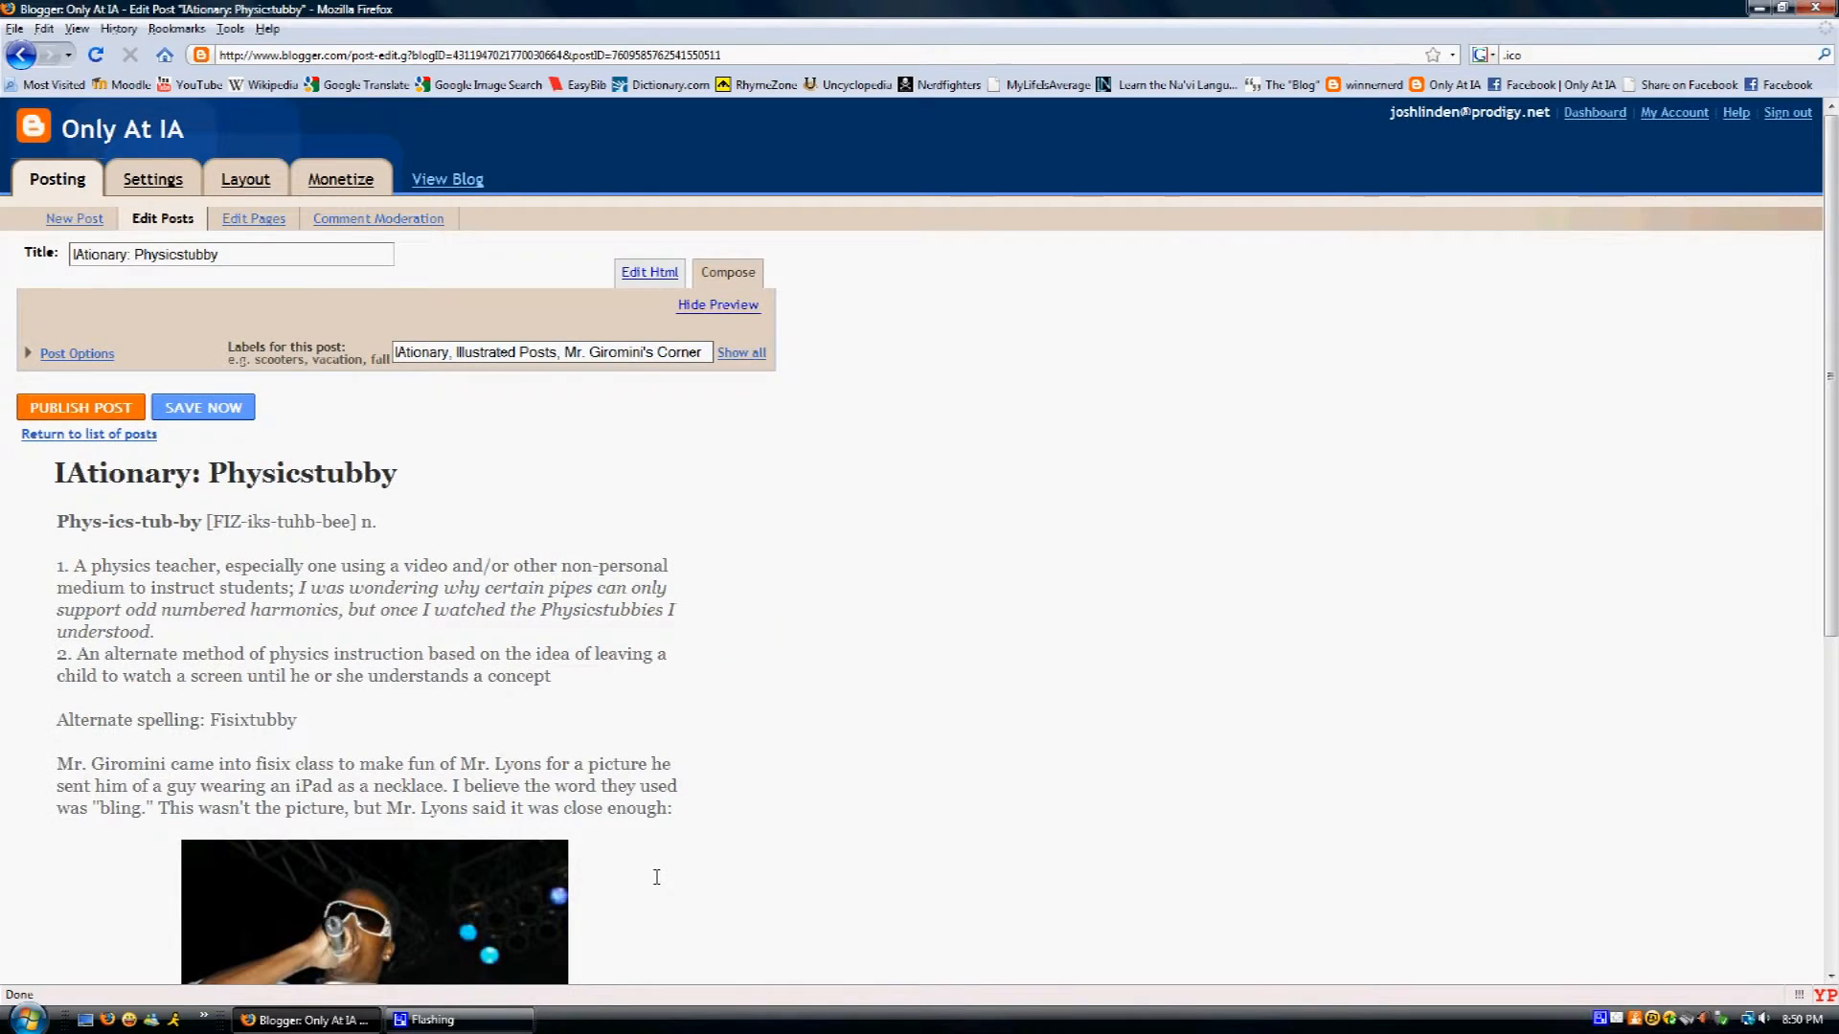
scroll(737, 853, down, 5)
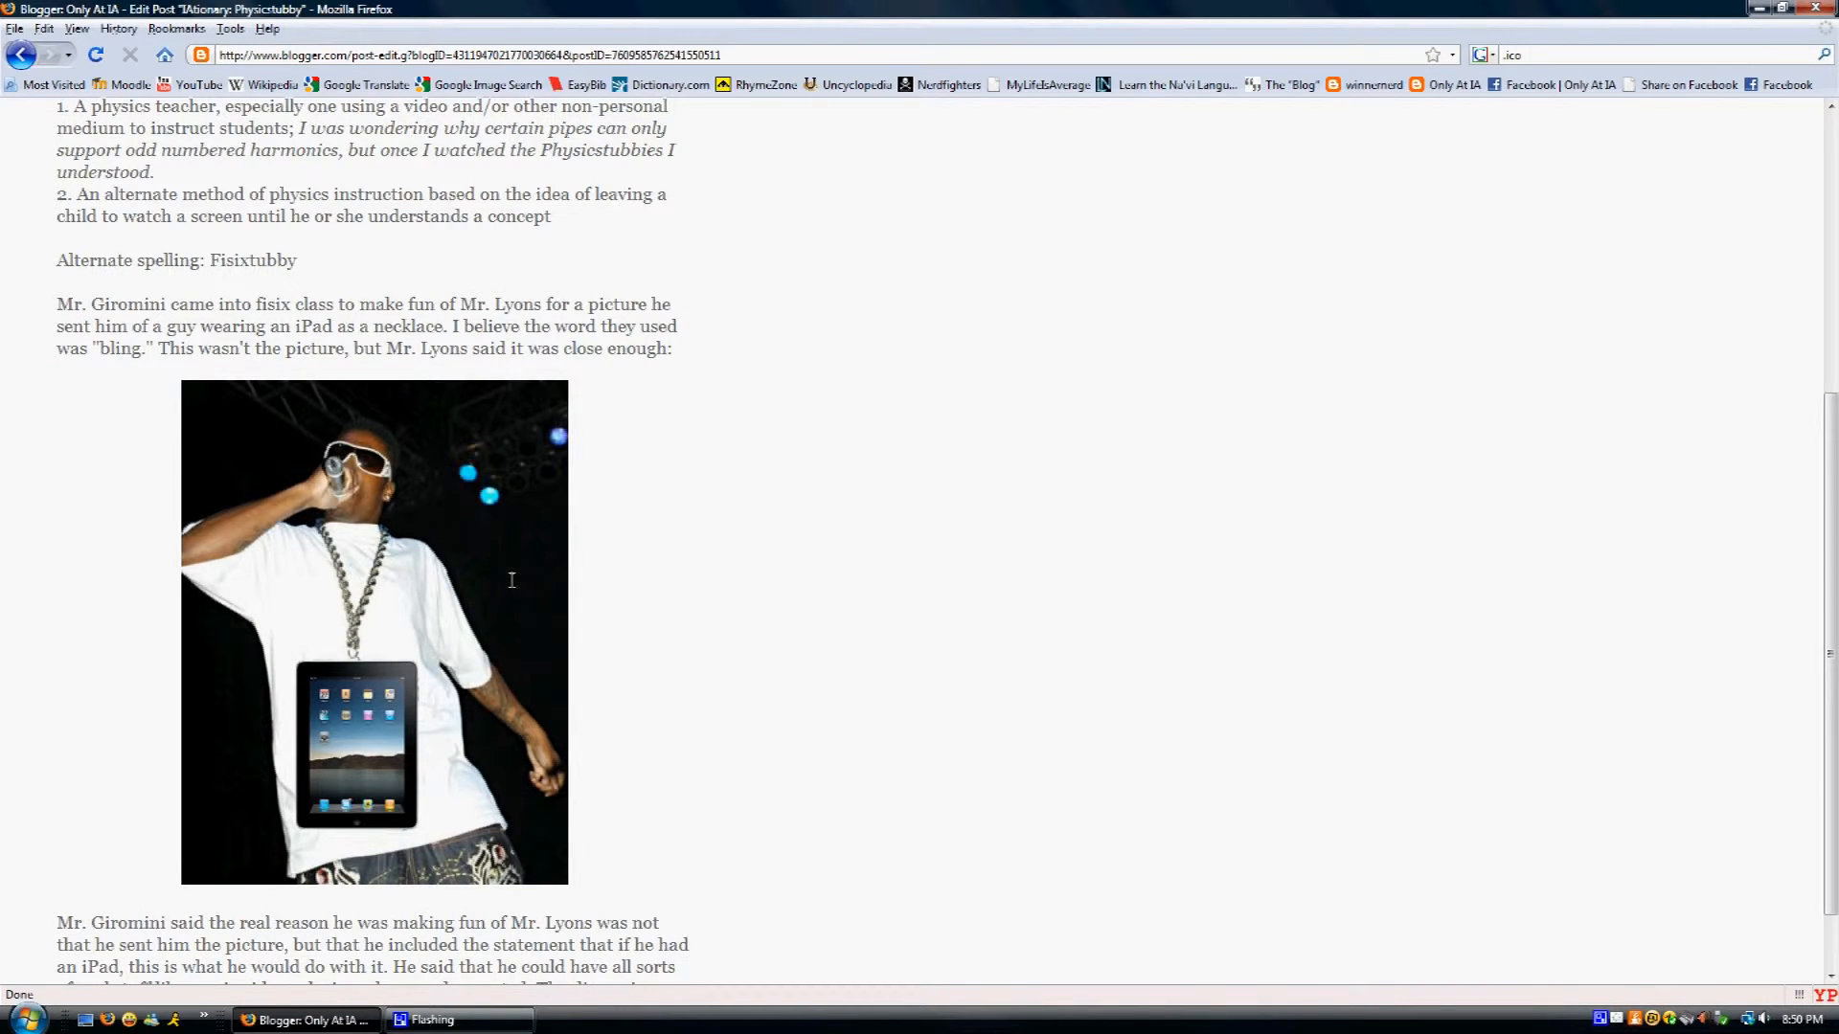
scroll(528, 530, down, 2)
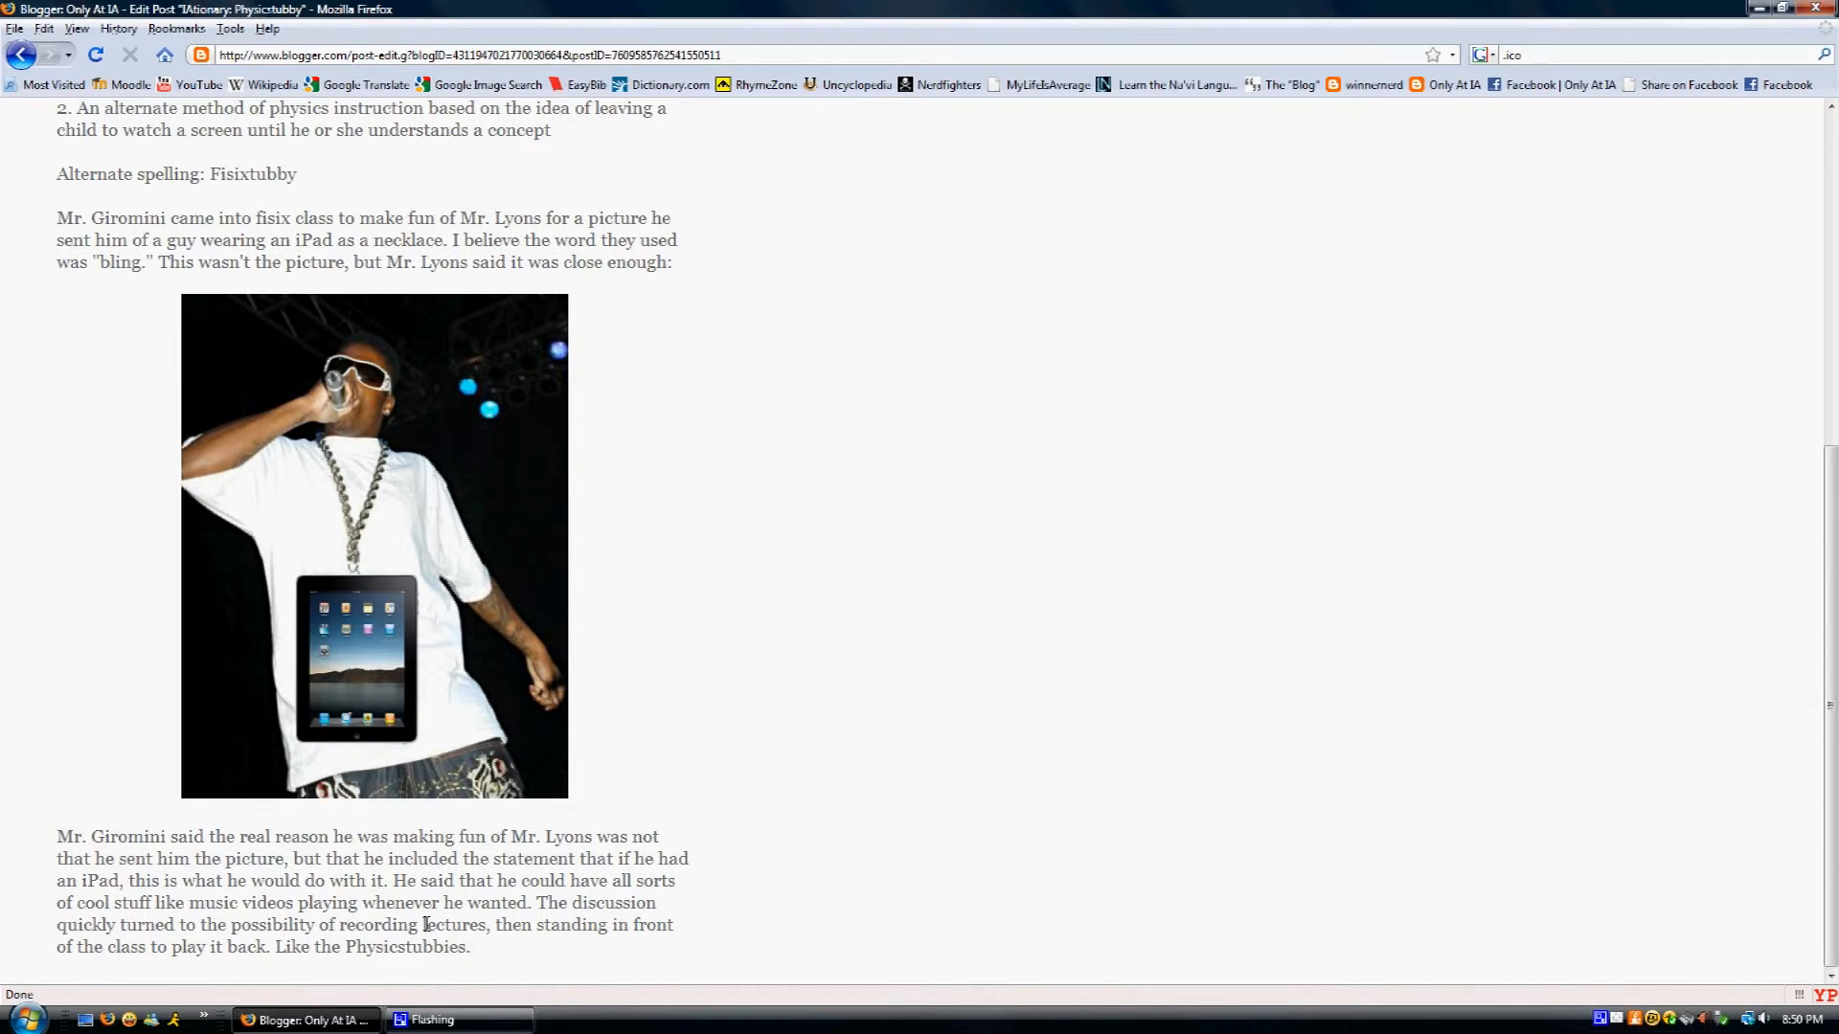
scroll(682, 687, up, 5)
scroll(681, 688, up, 5)
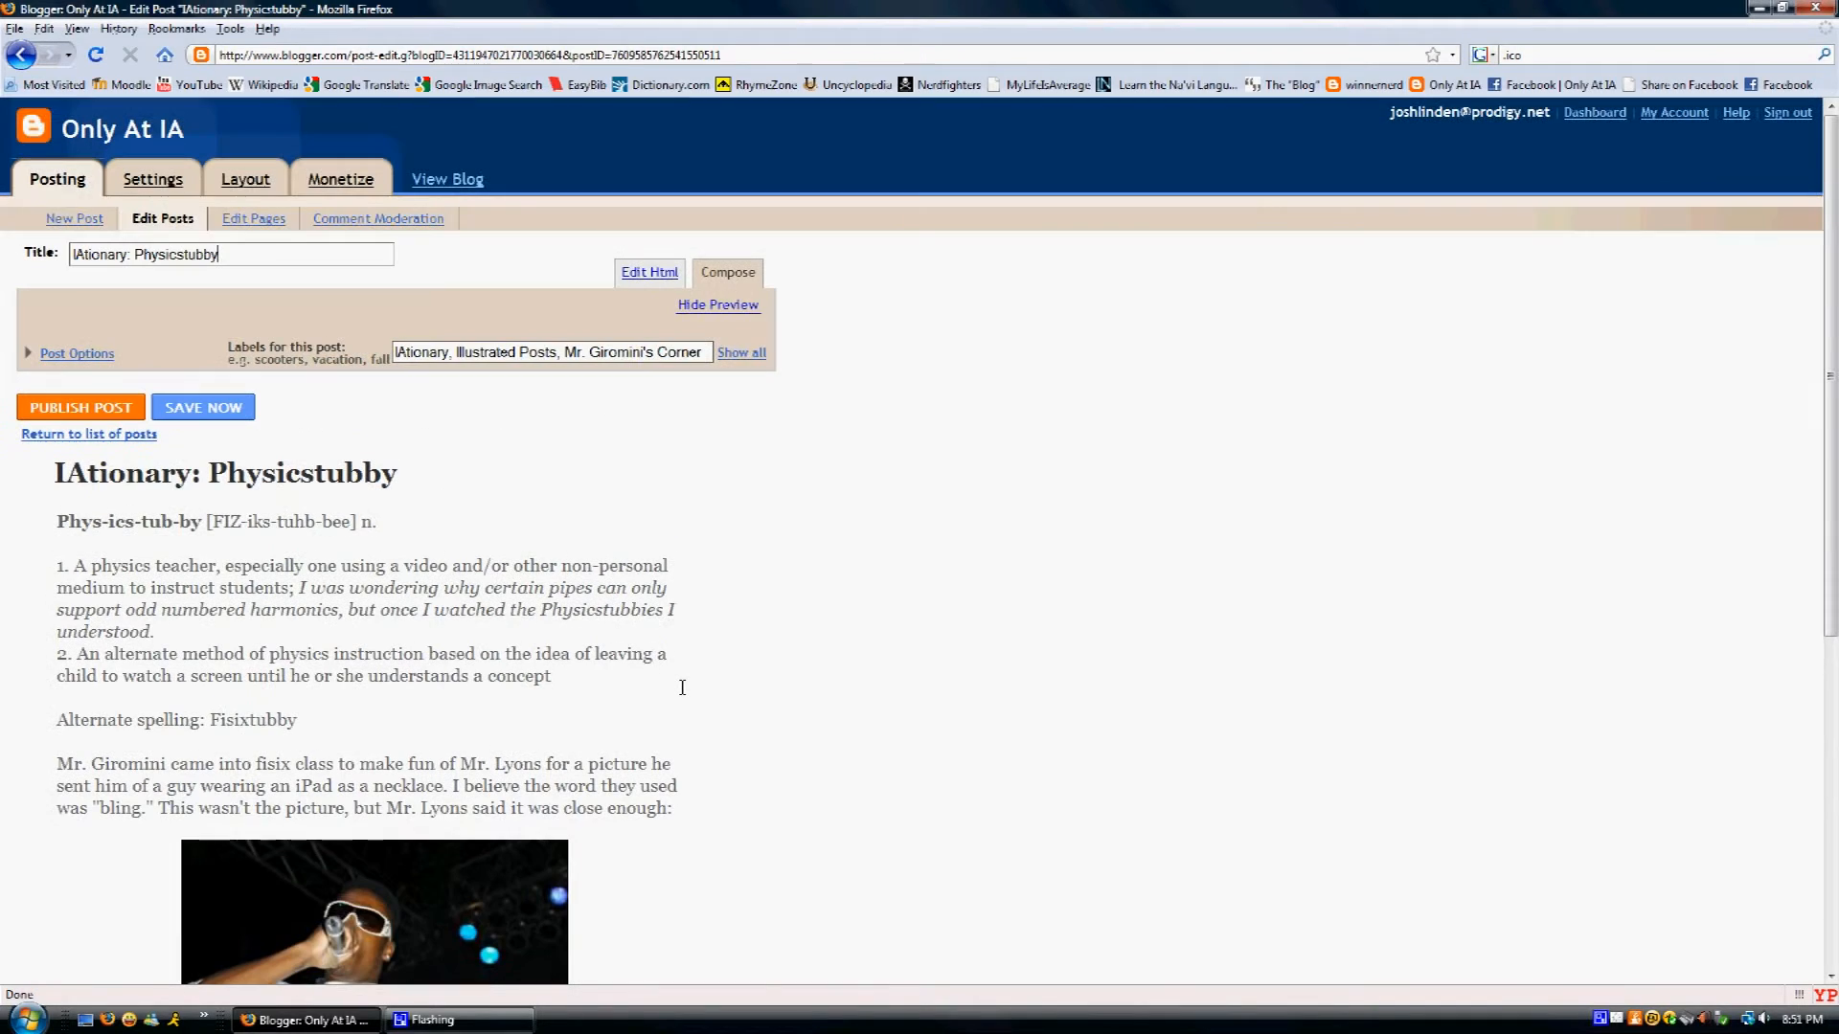
- Hide the preview and open the live Only At IA blog in a new tab to browse it
click(691, 303)
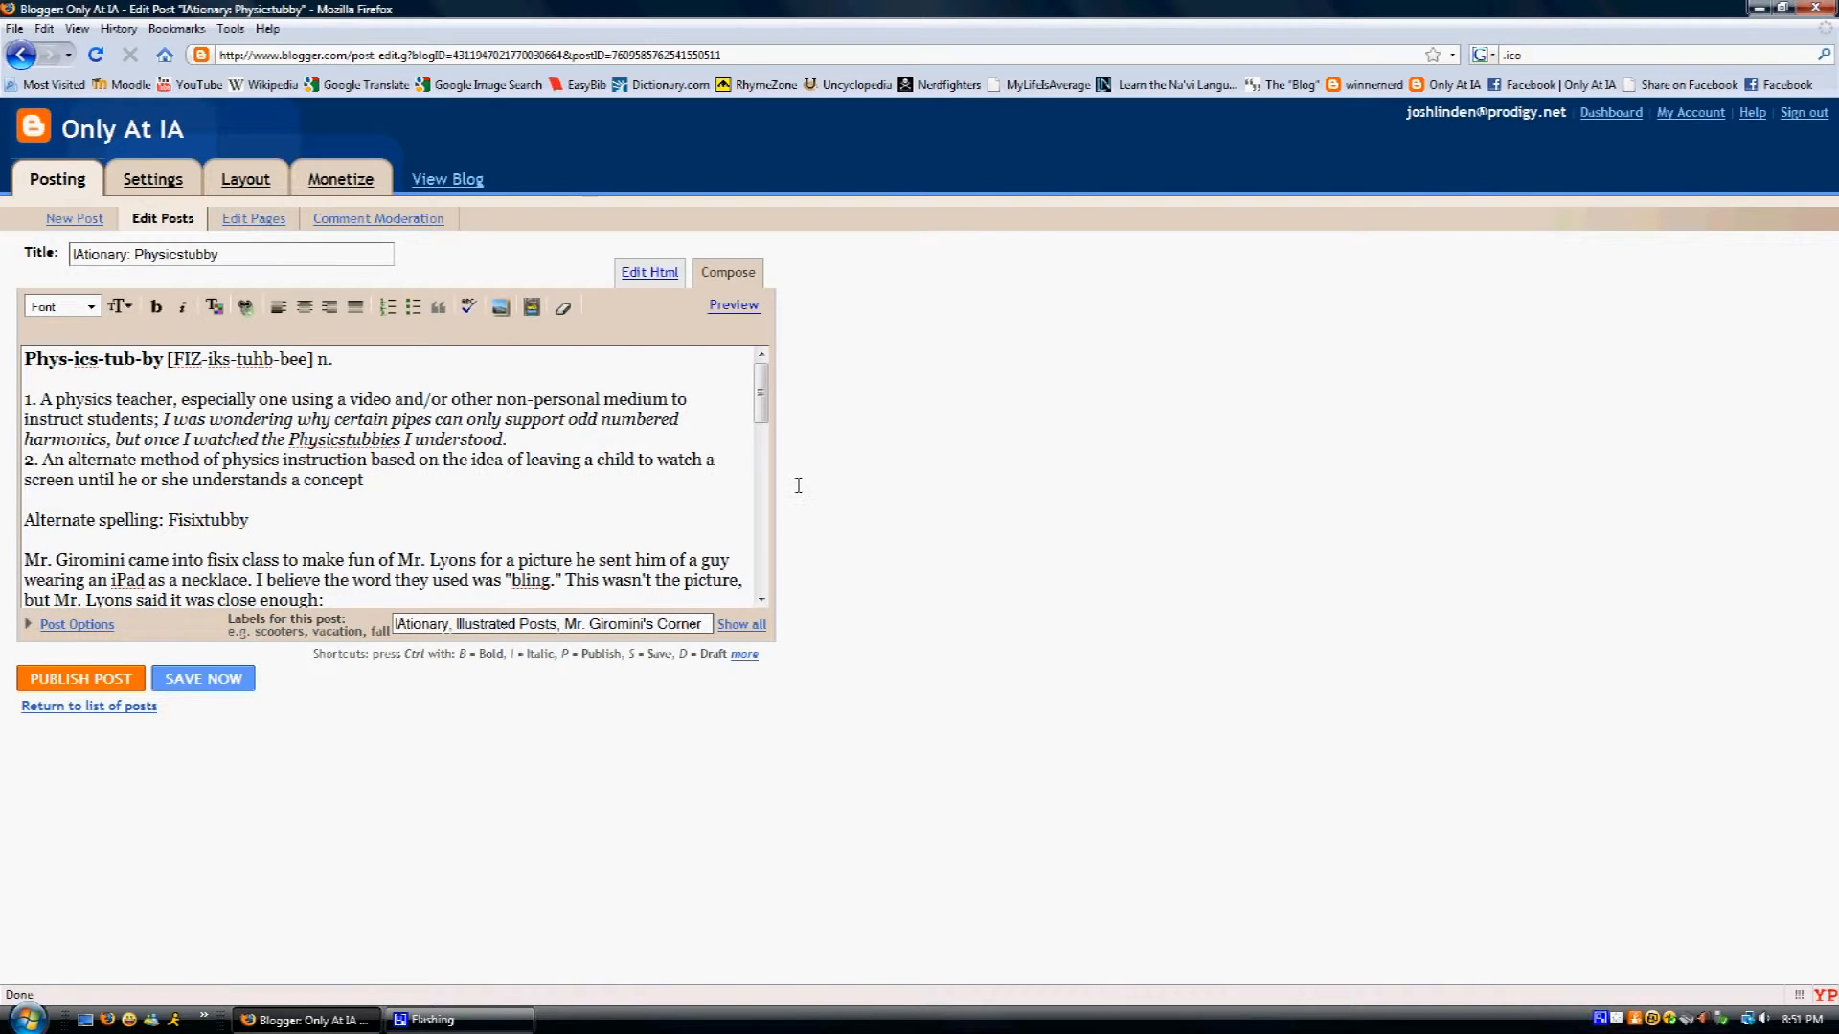
middle_click(1448, 87)
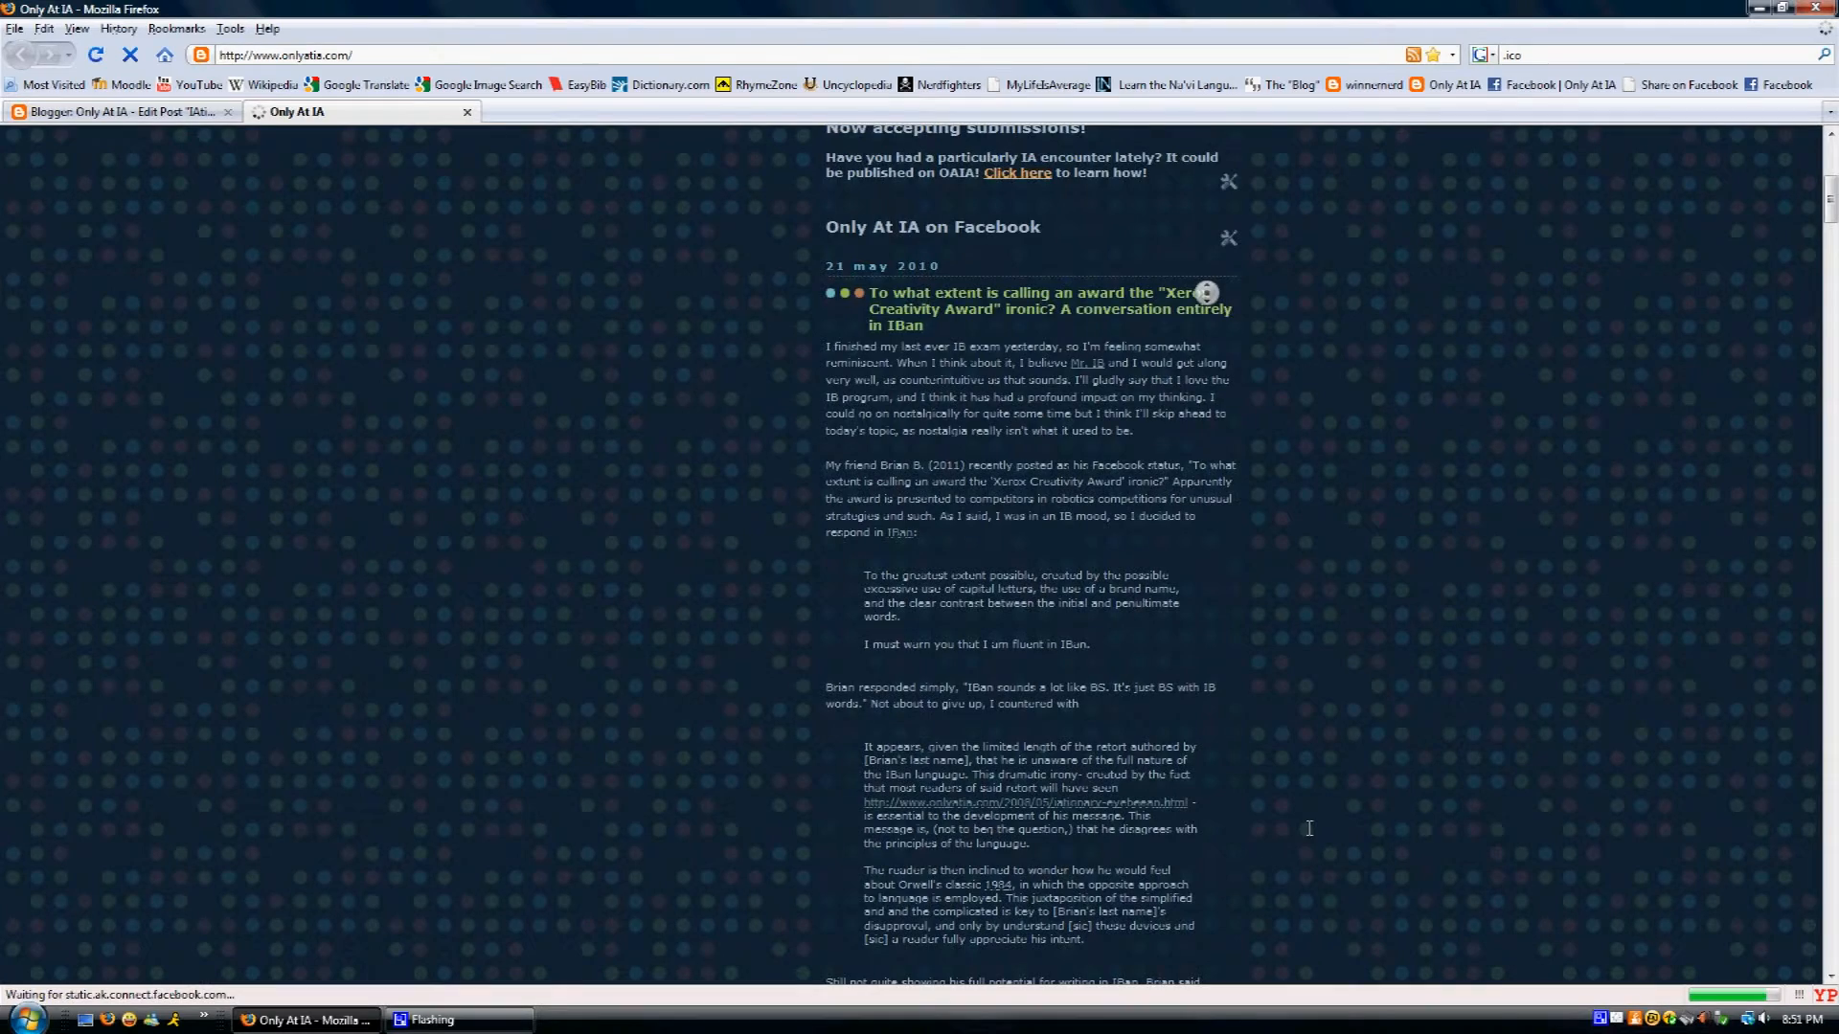
scroll(1309, 900, down, 15)
scroll(1309, 969, down, 15)
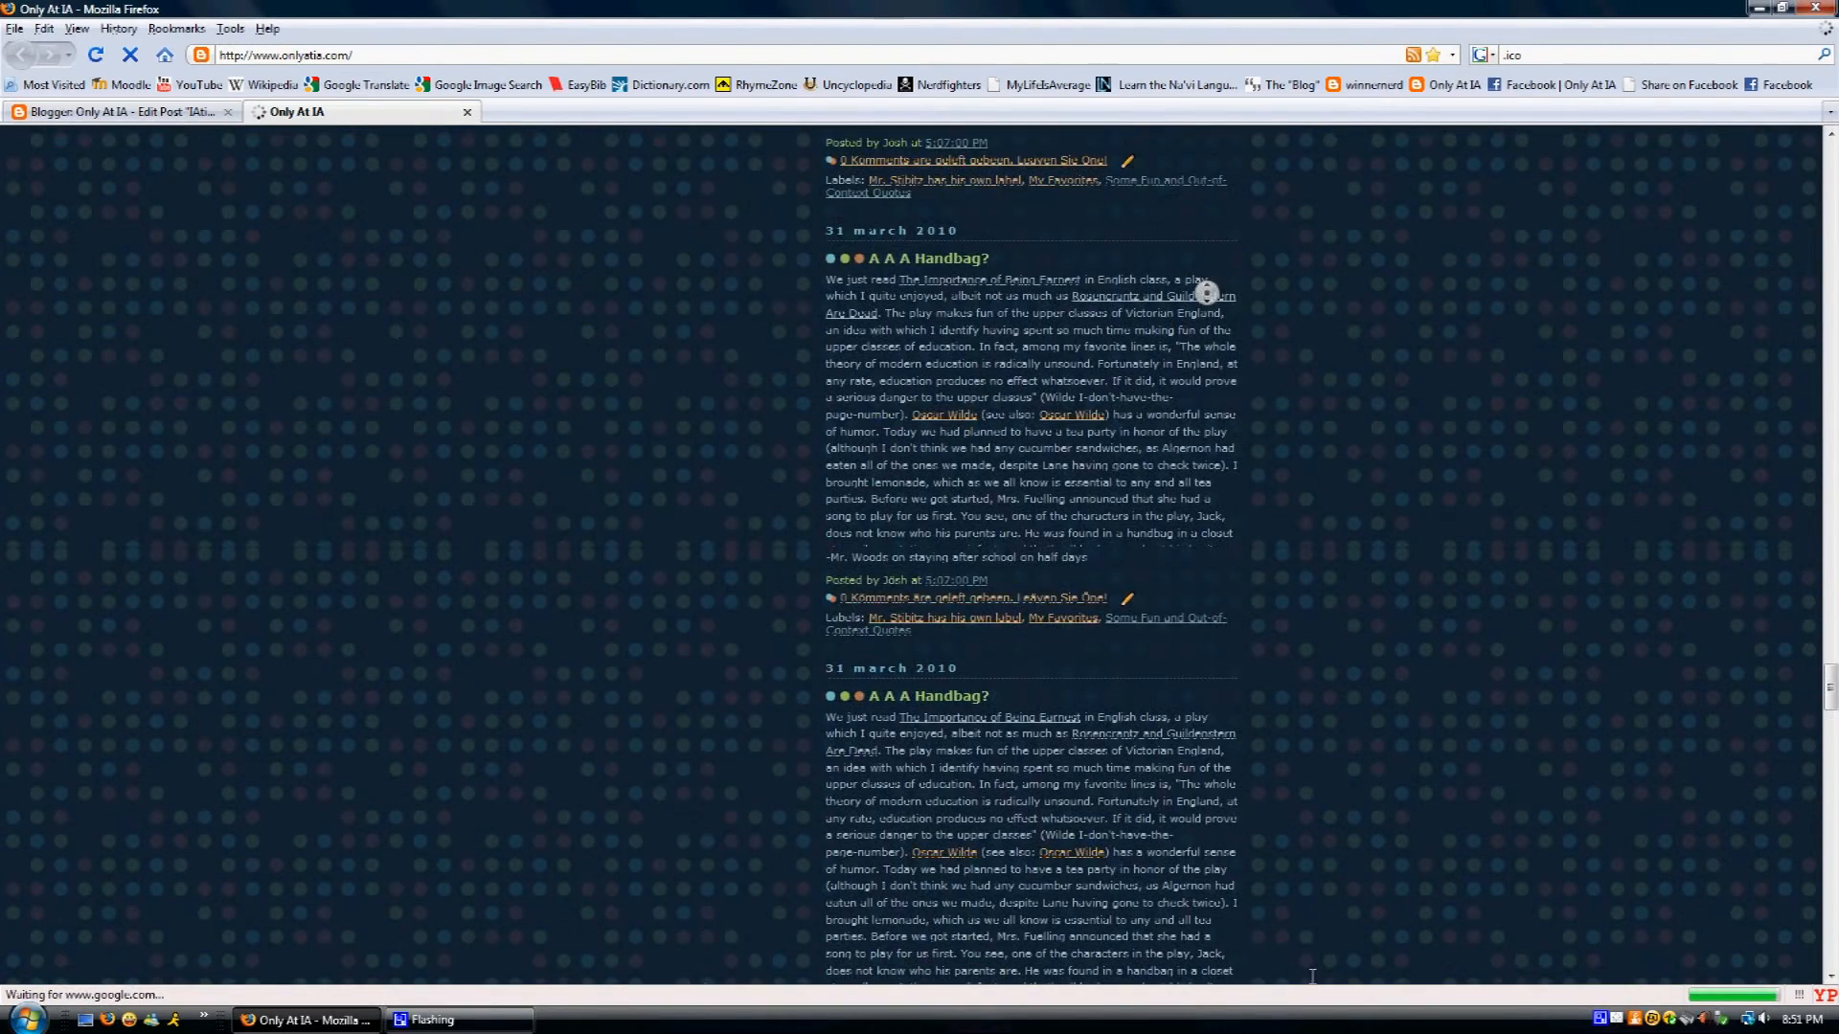
scroll(1269, 685, down, 15)
scroll(1269, 683, up, 15)
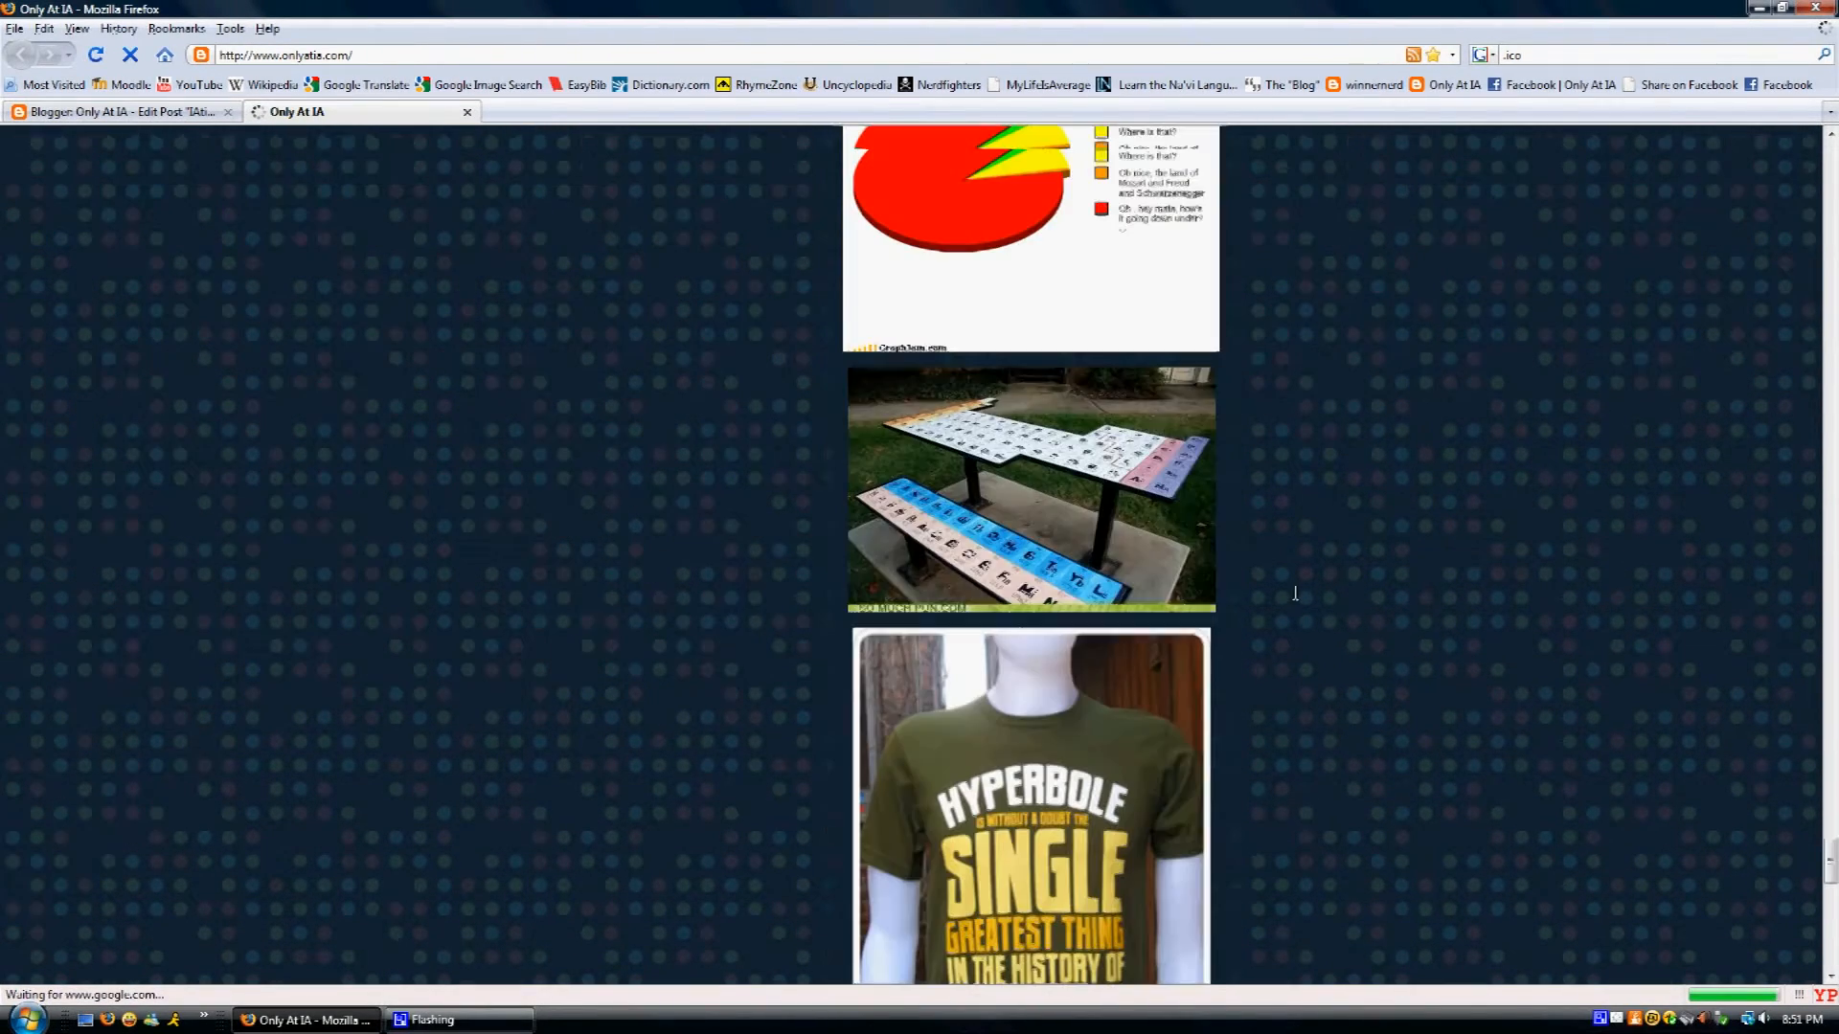
scroll(1291, 596, up, 10)
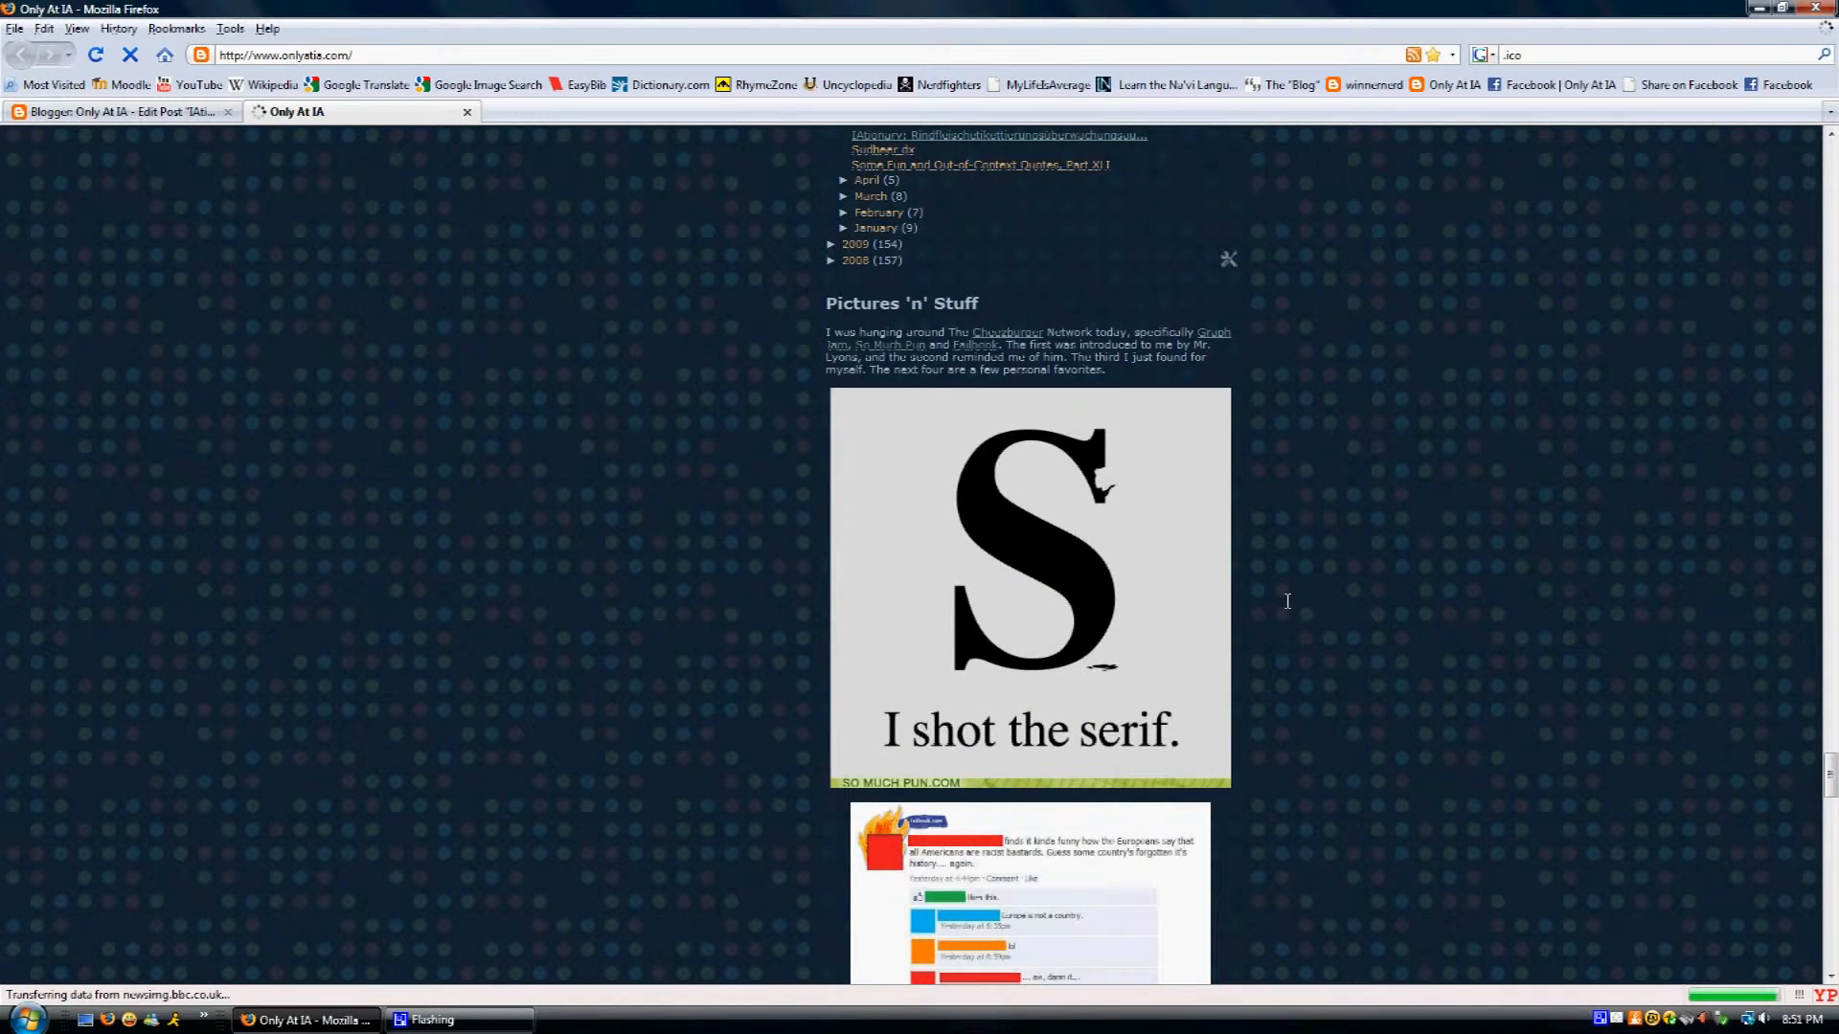
scroll(1287, 601, up, 10)
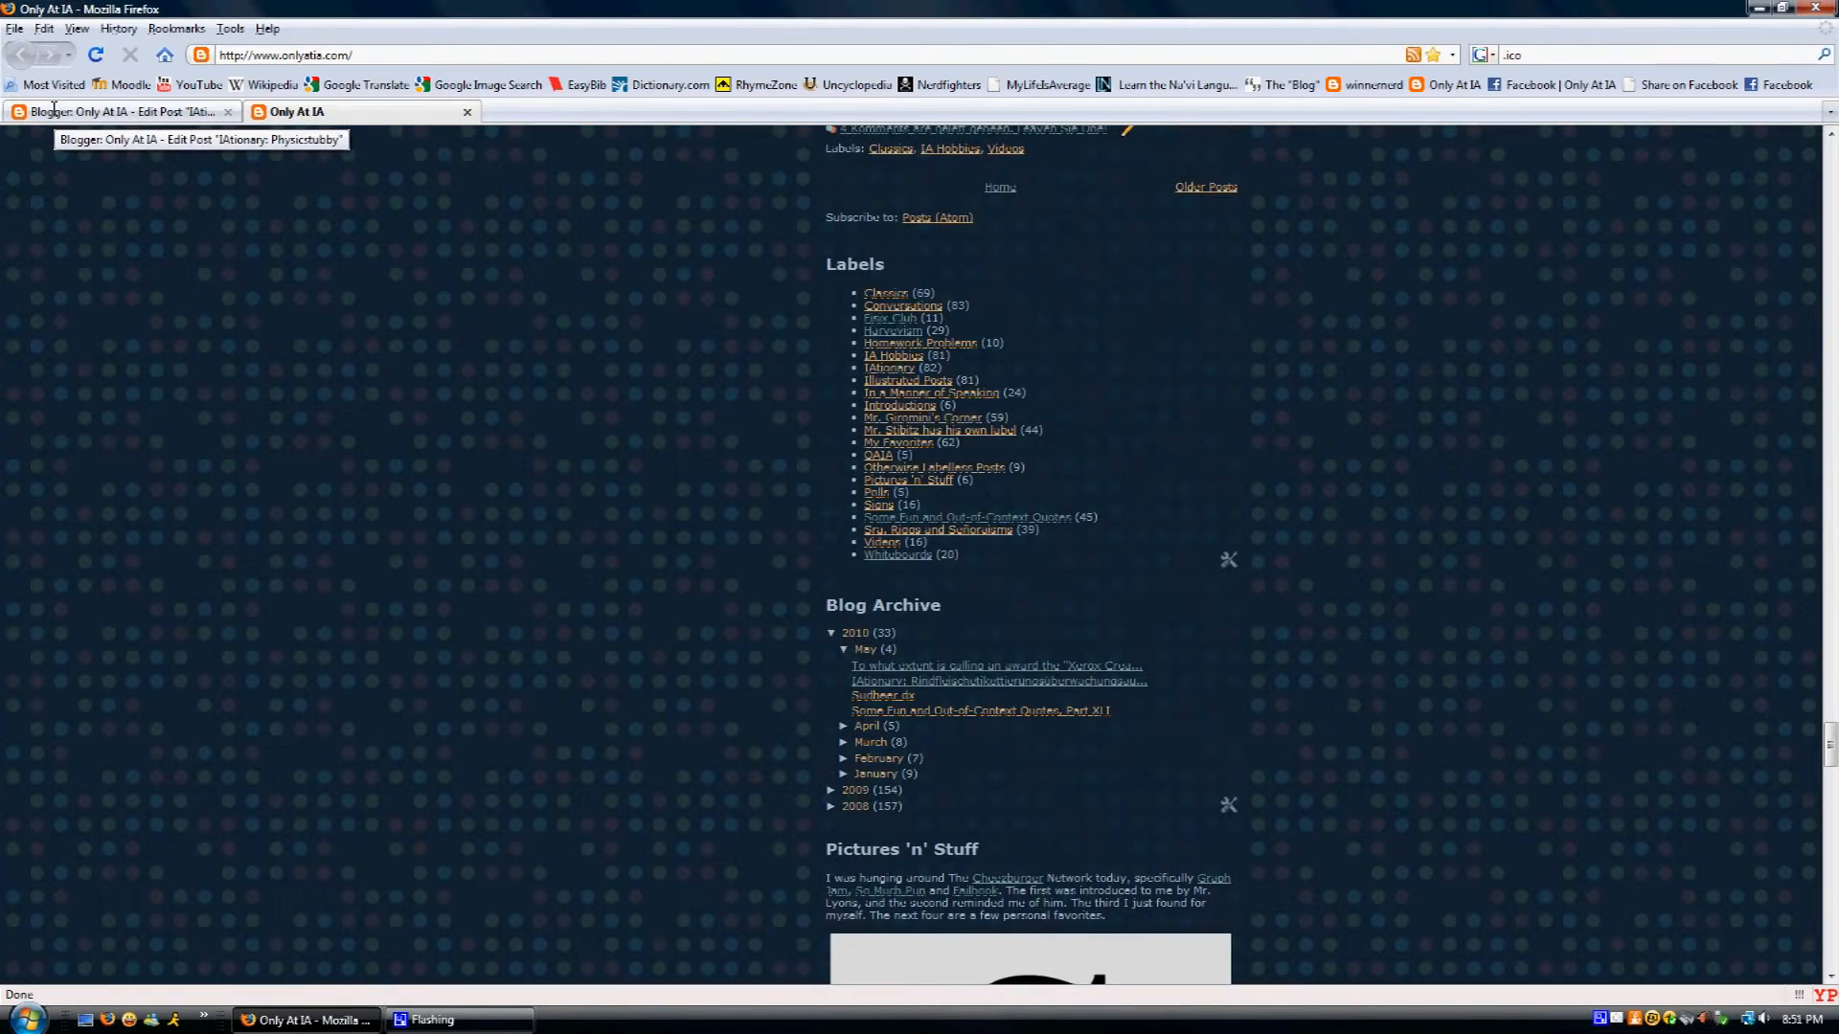
- Back in the Edit Post tab, show all the blog's labels and expand Post Options
click(15, 107)
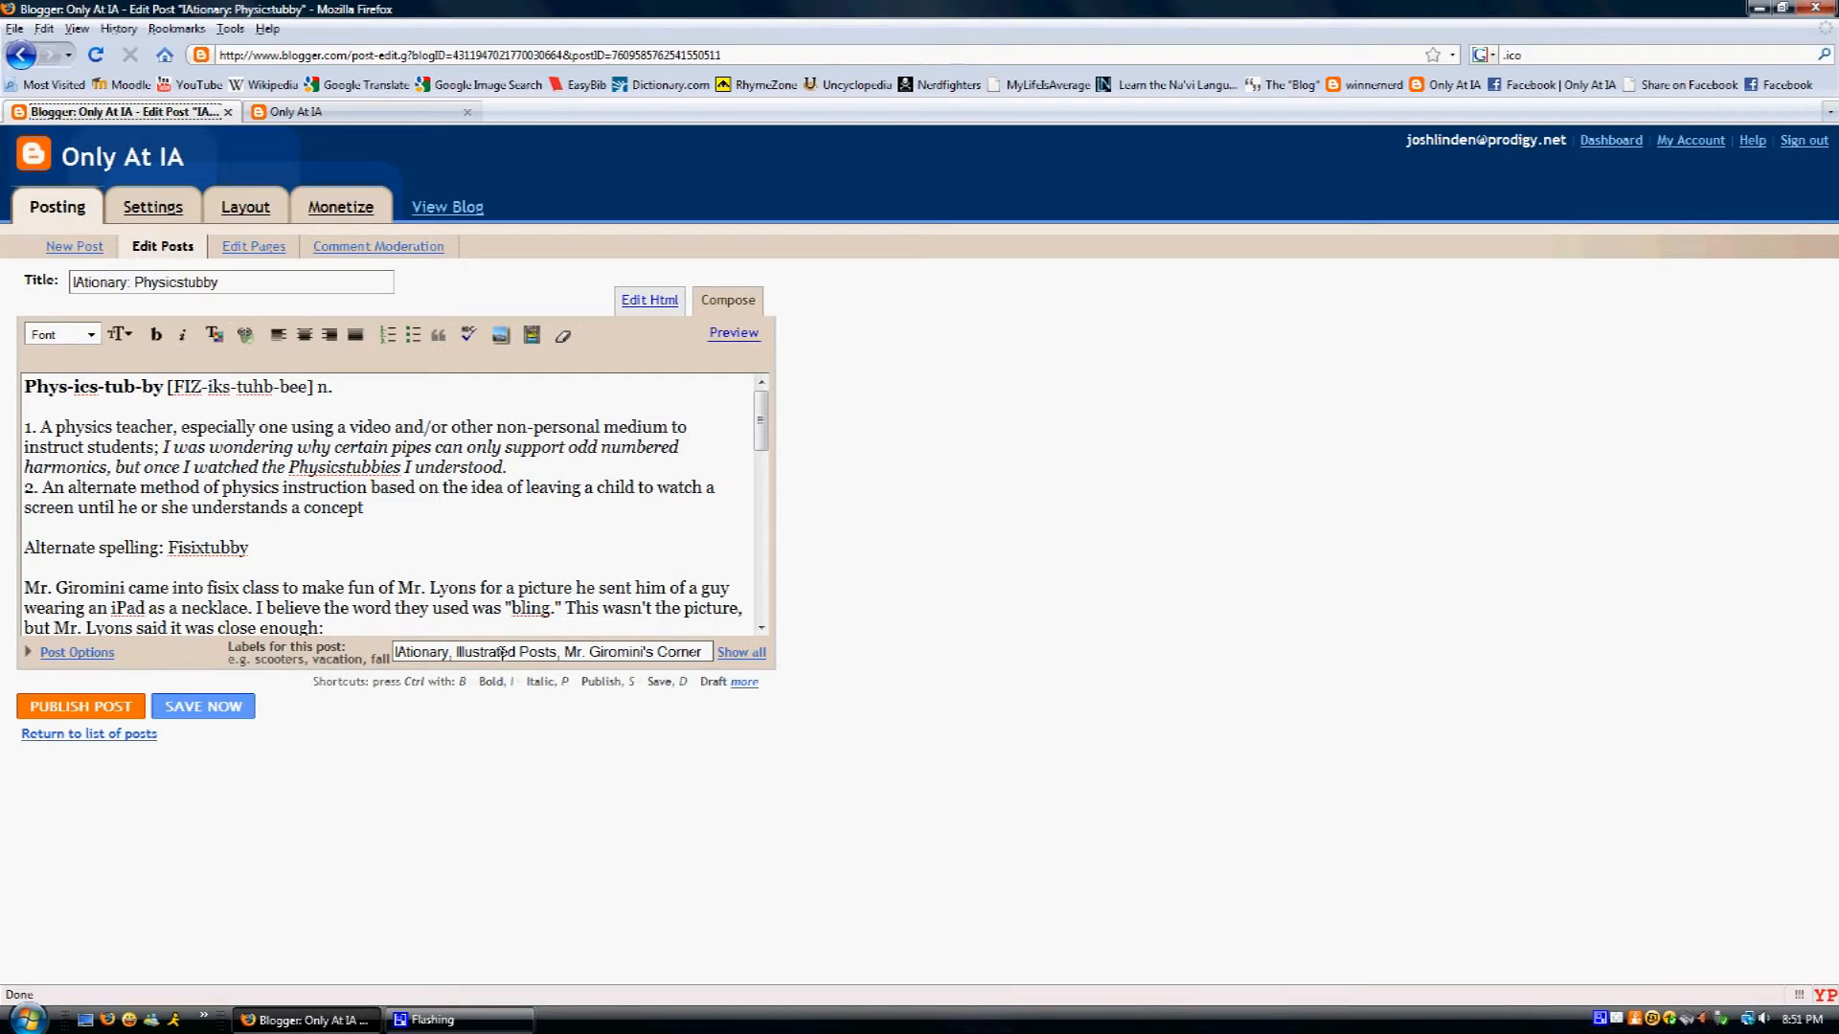
click(727, 655)
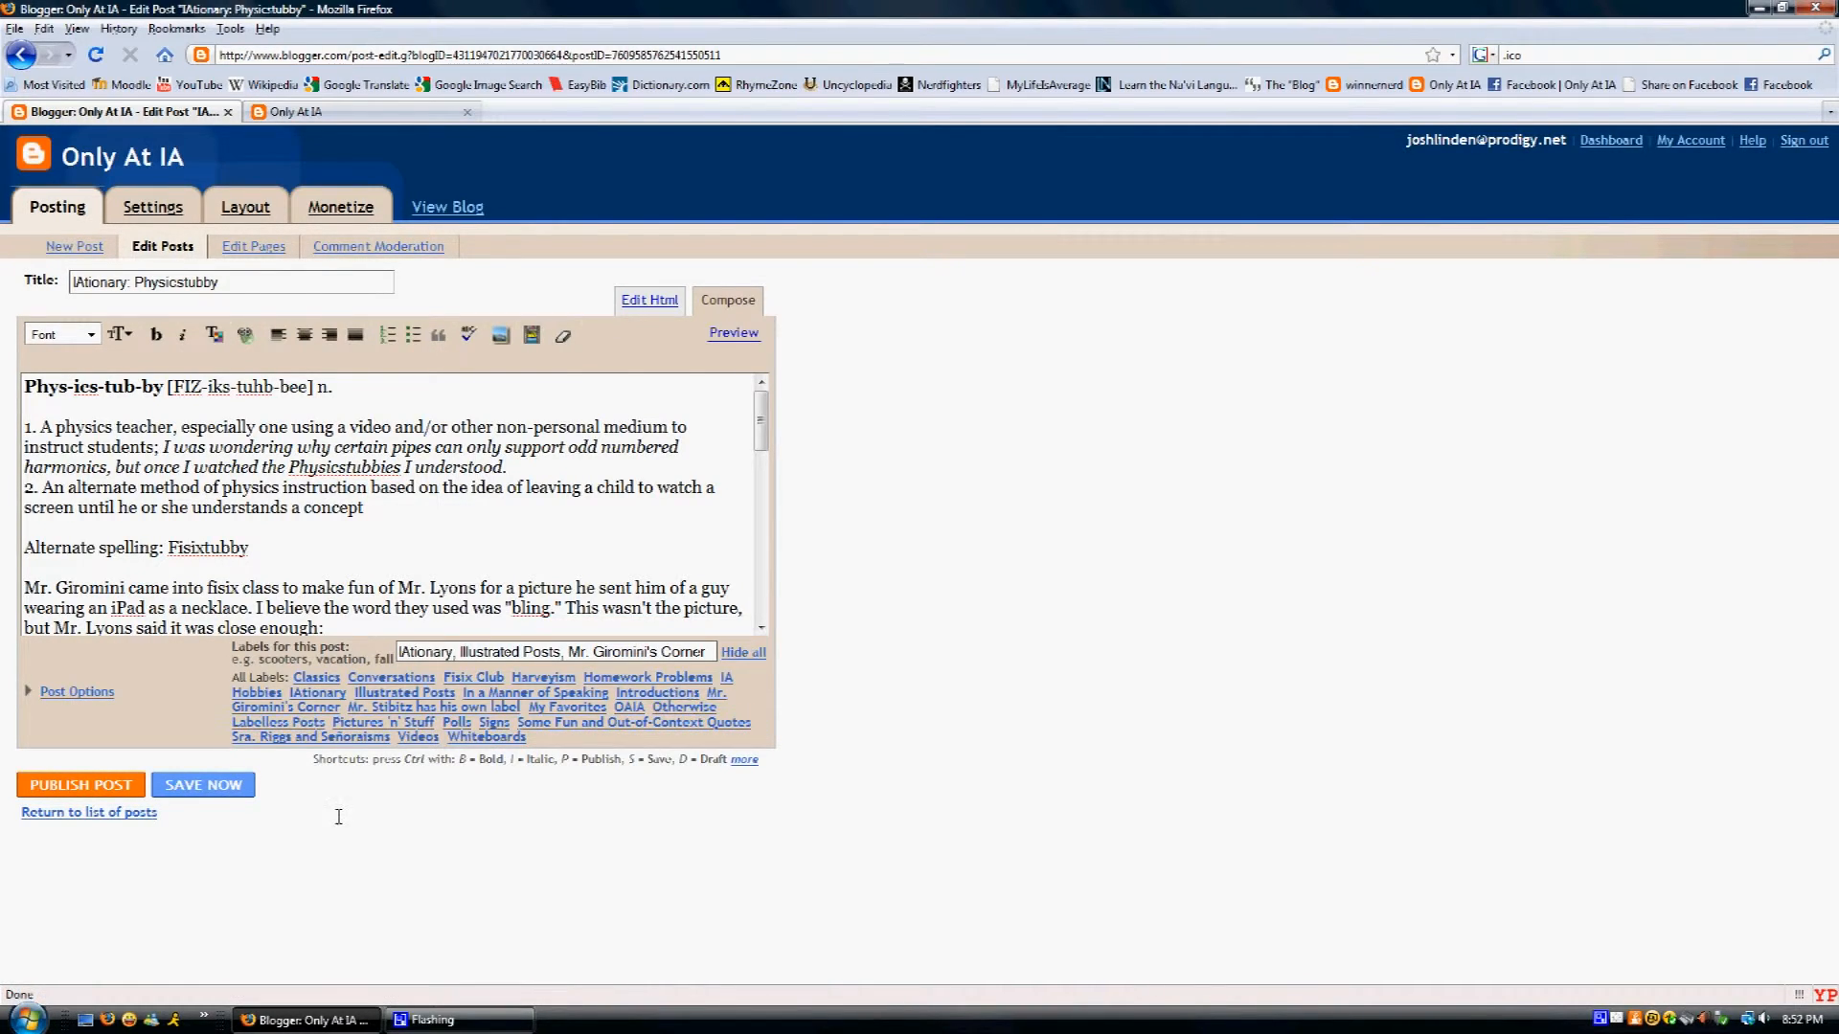
click(85, 688)
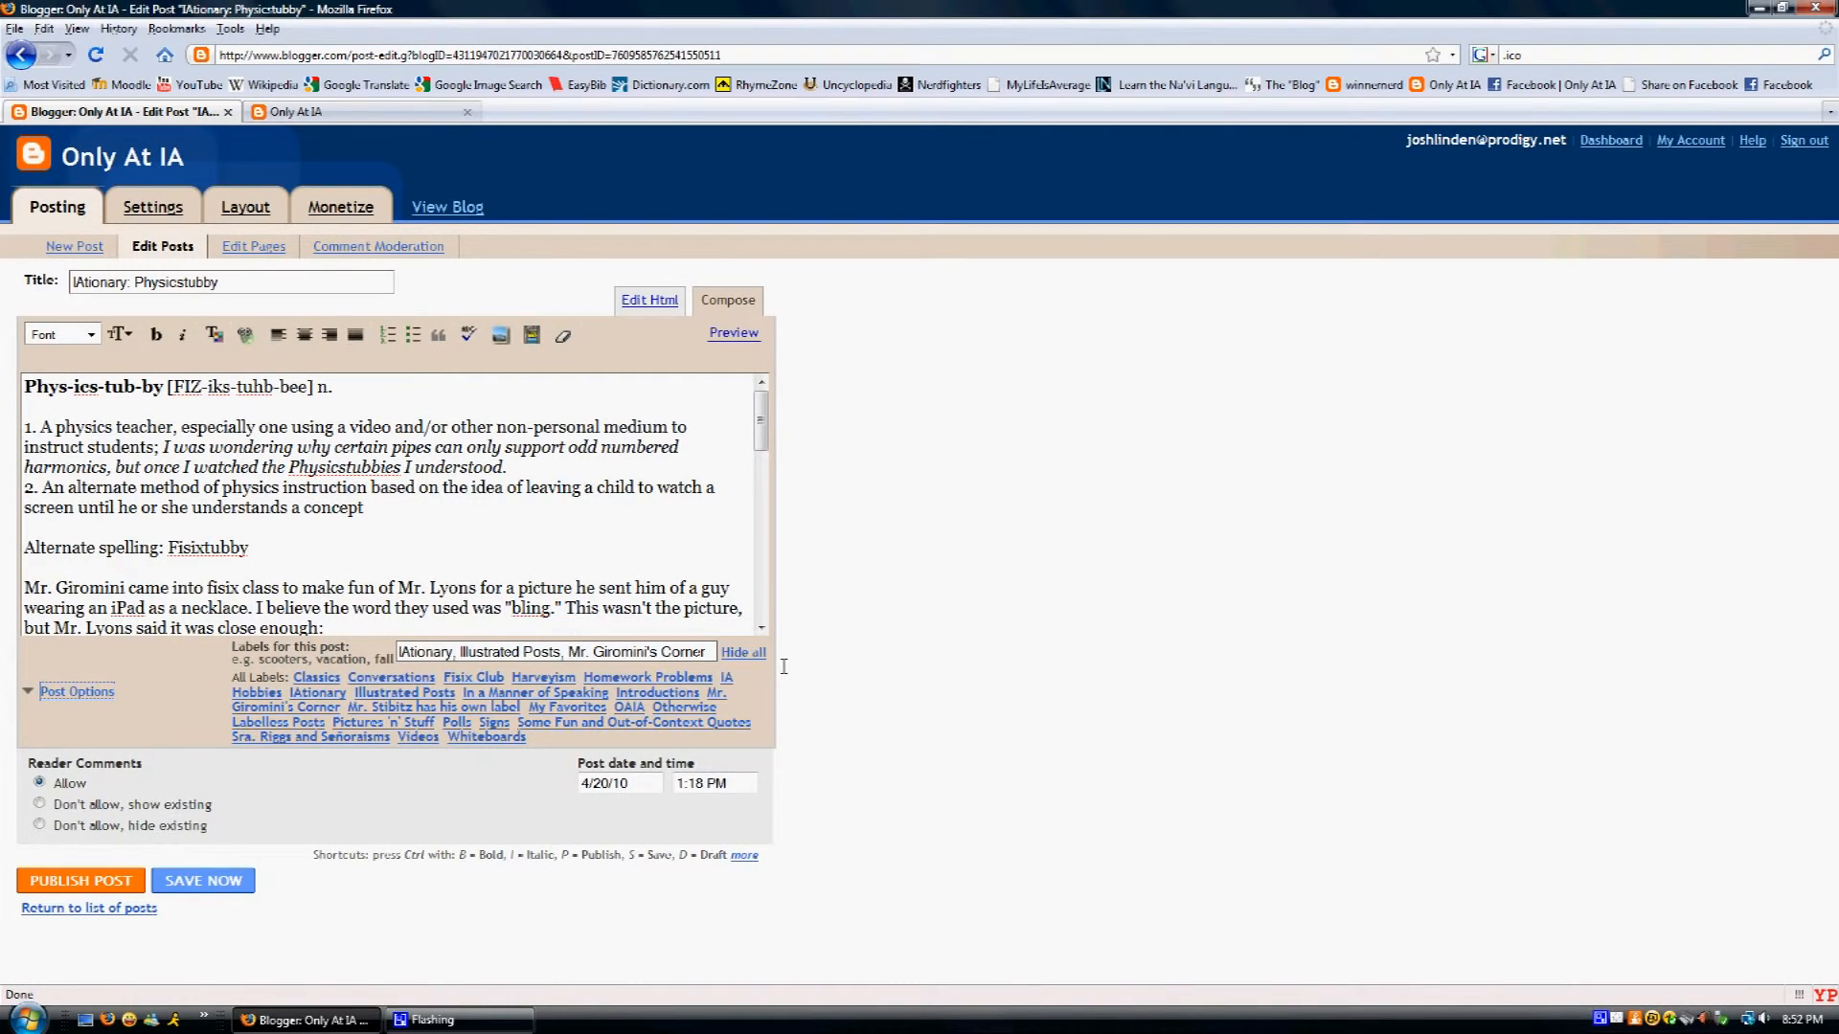
- Hide the full label list, re-toggle Post Options, and select then deselect the 4/20/10 date
click(743, 652)
click(105, 652)
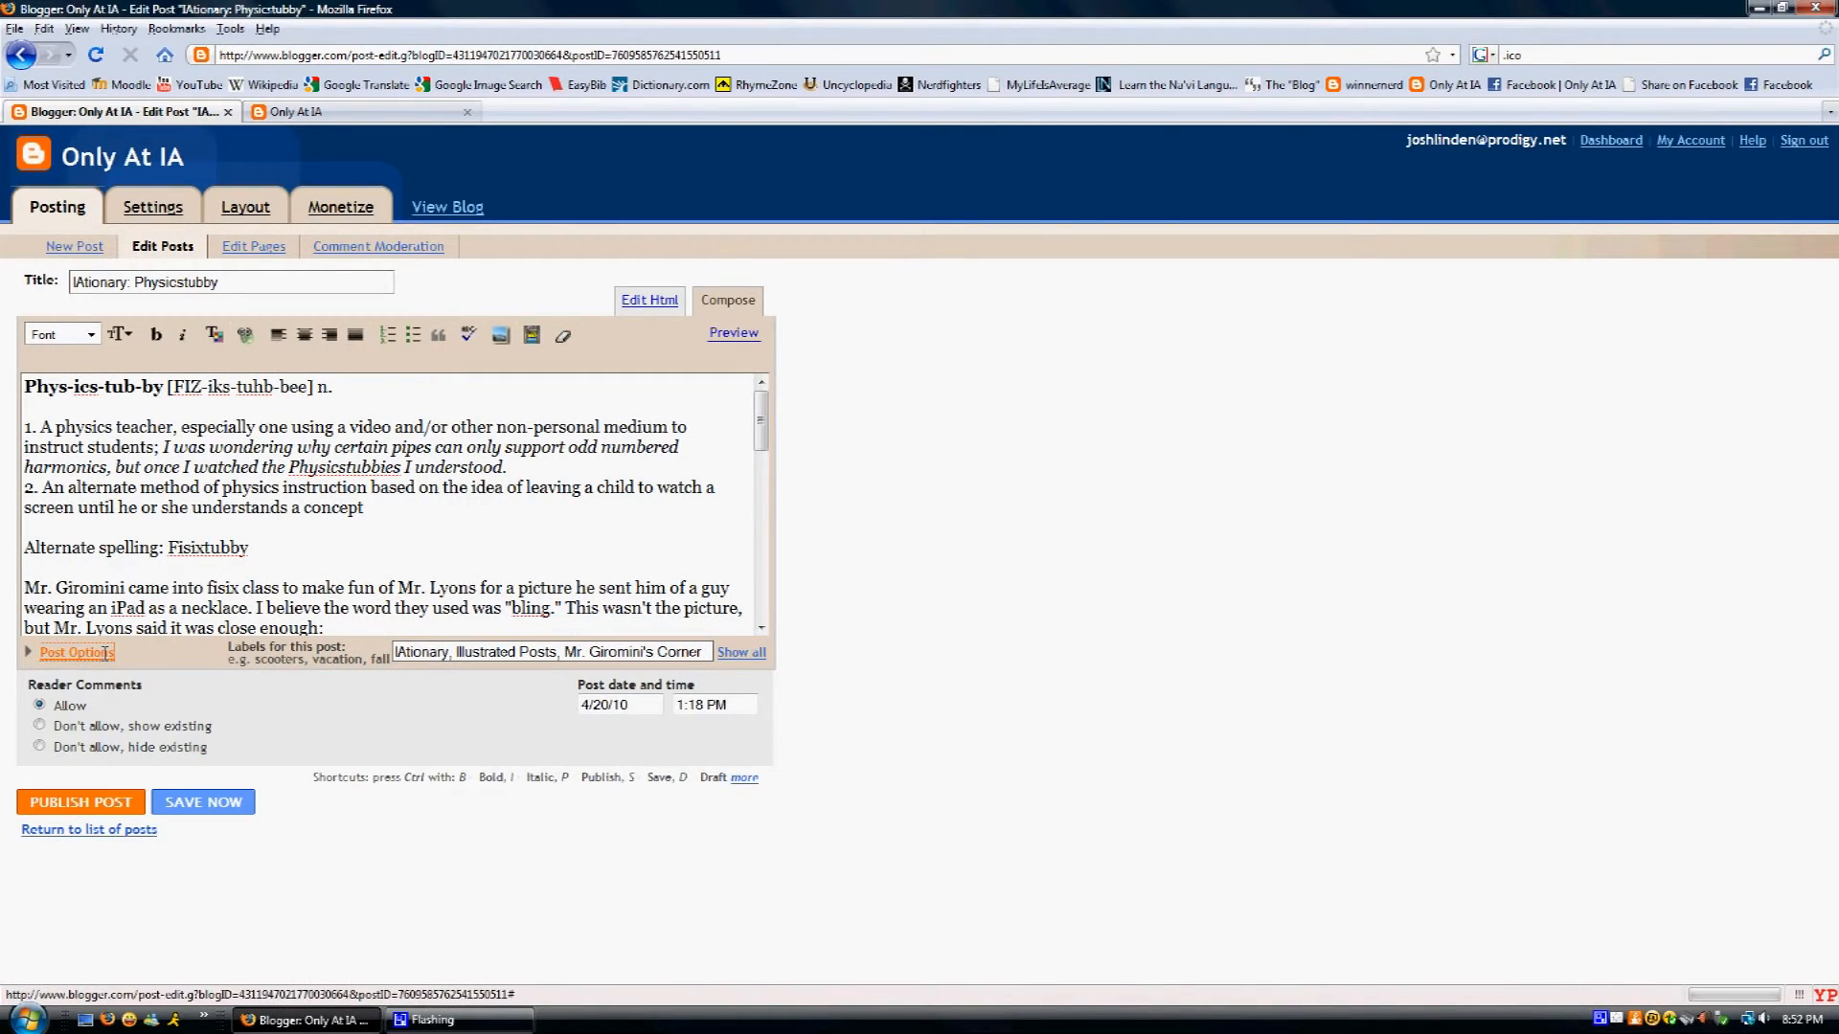
click(100, 652)
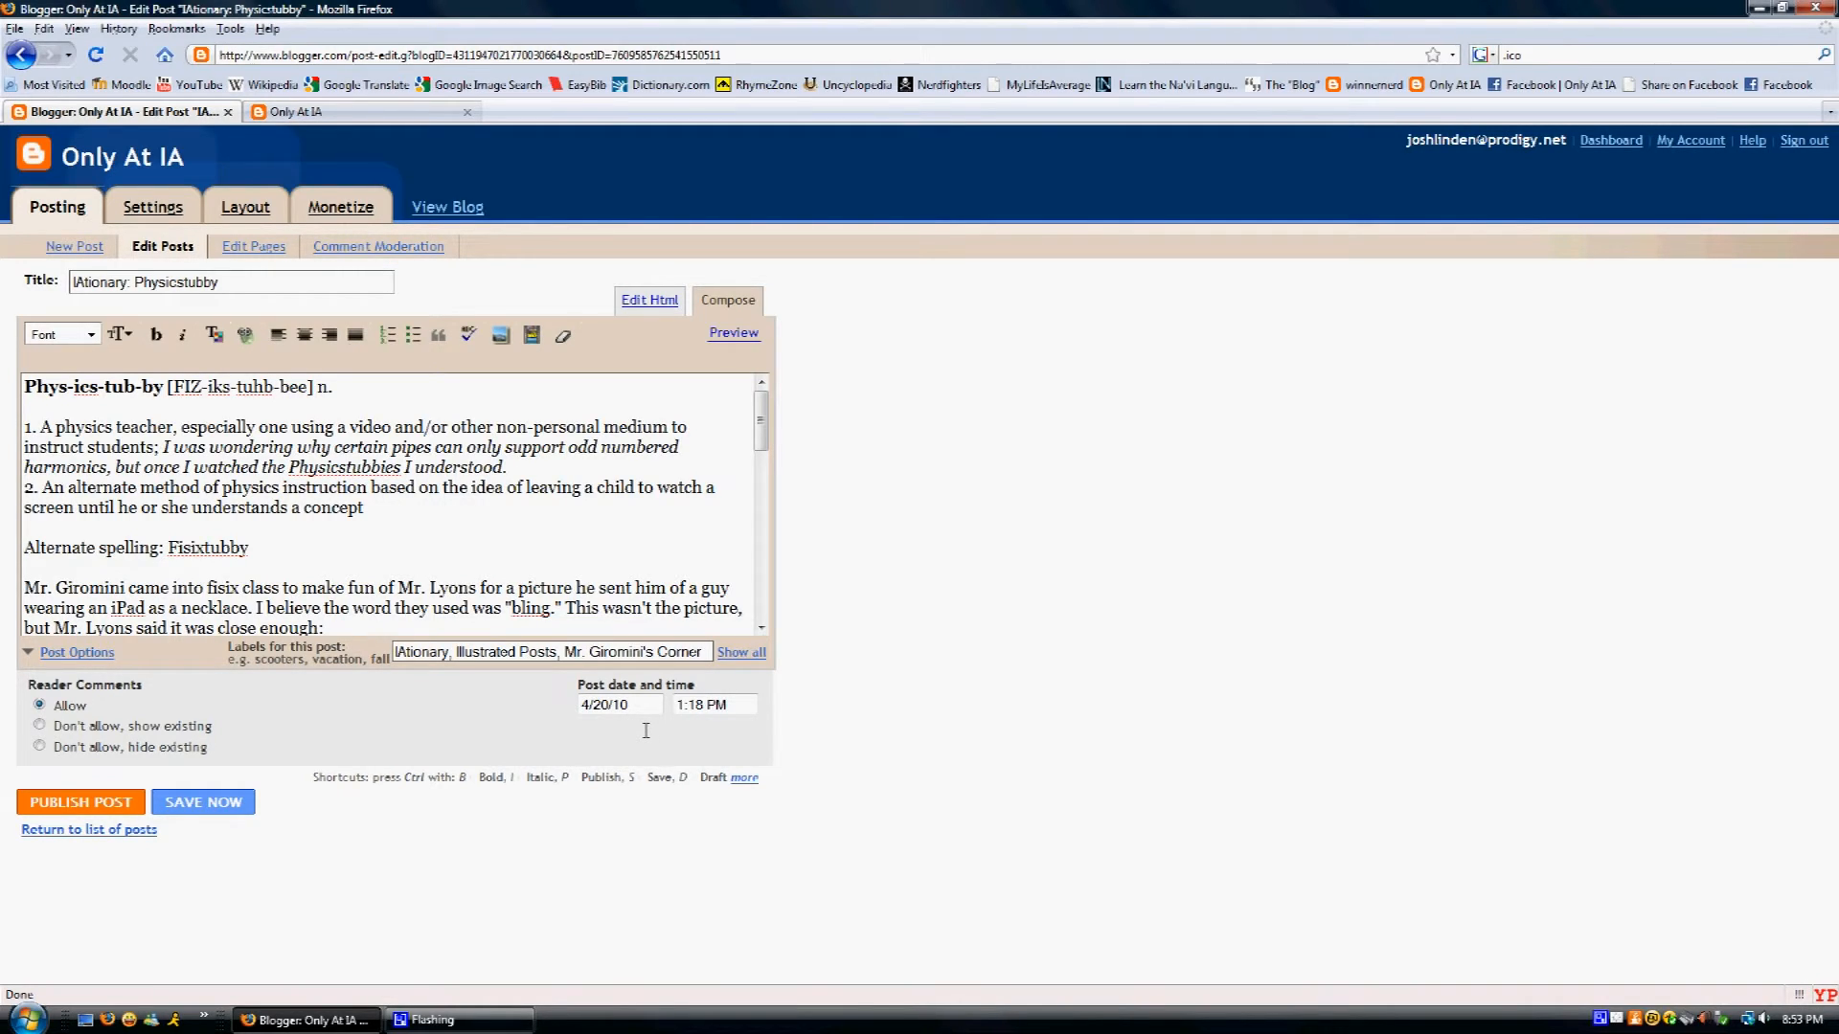
drag(636, 705, 582, 709)
click(530, 753)
- Go to Edit Posts and list all 346 posts, with Physicstubby still a draft
click(168, 247)
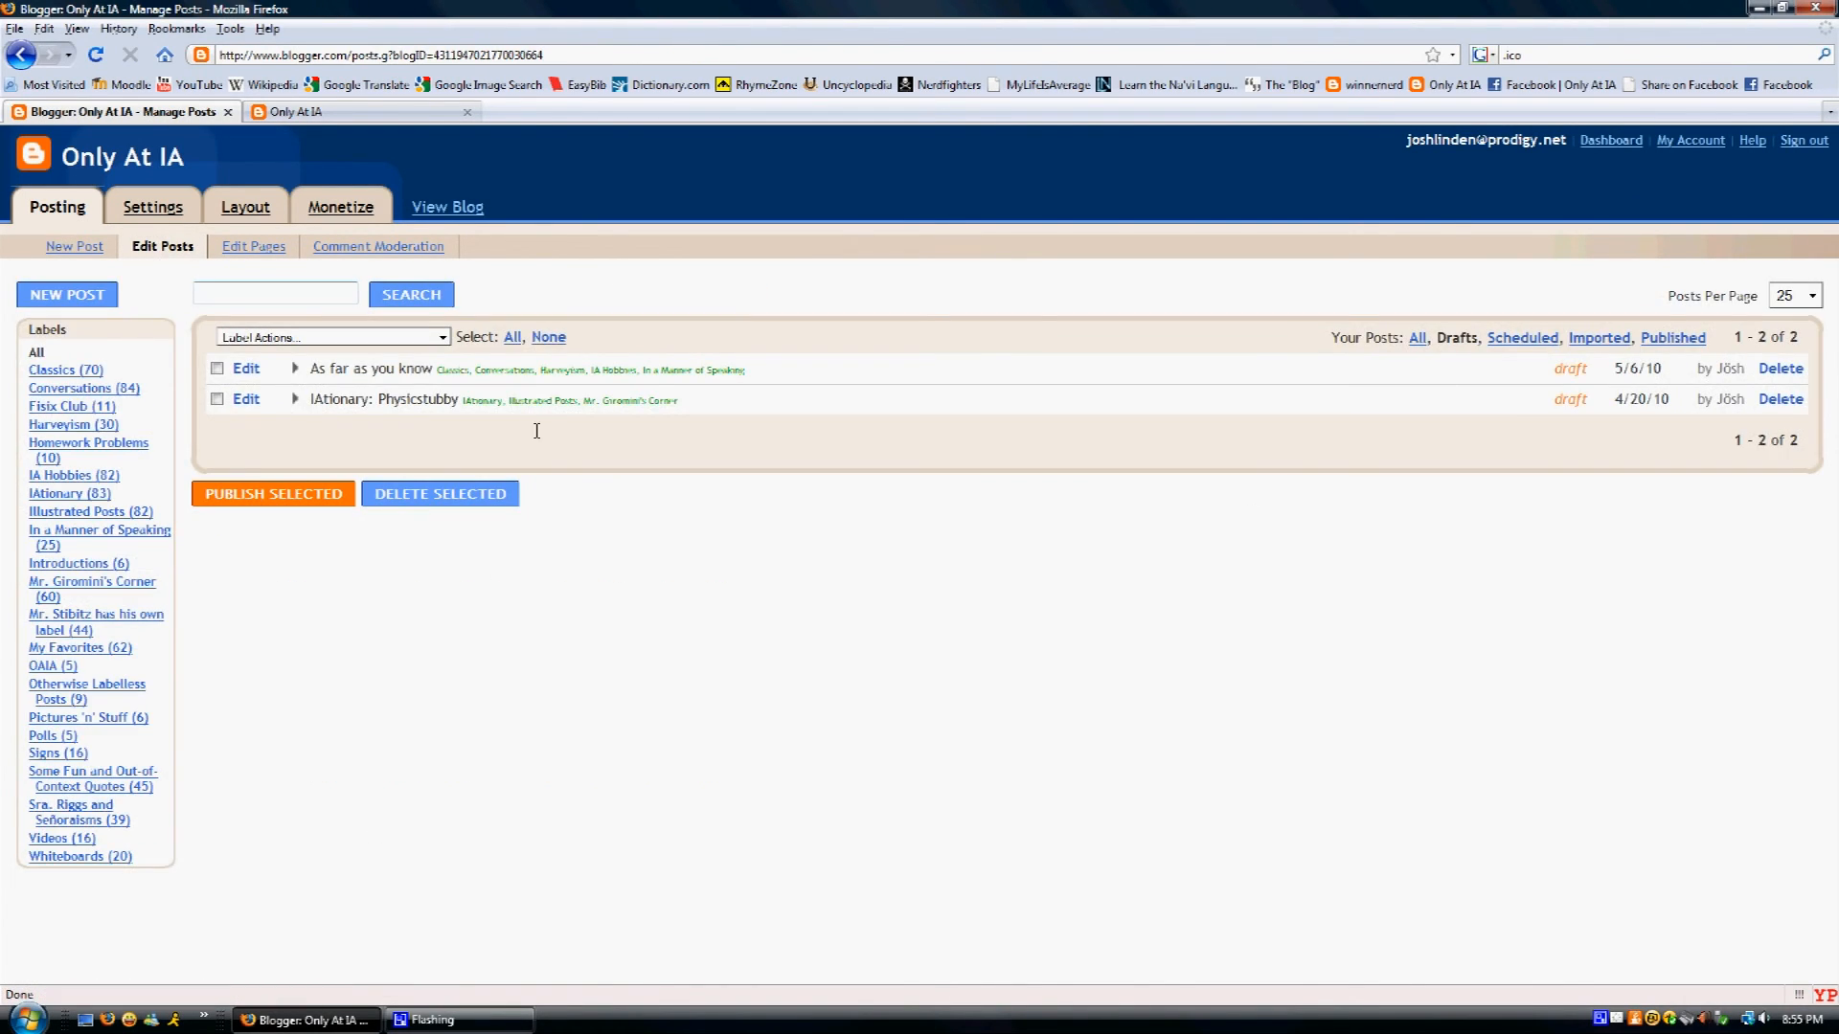
click(1417, 341)
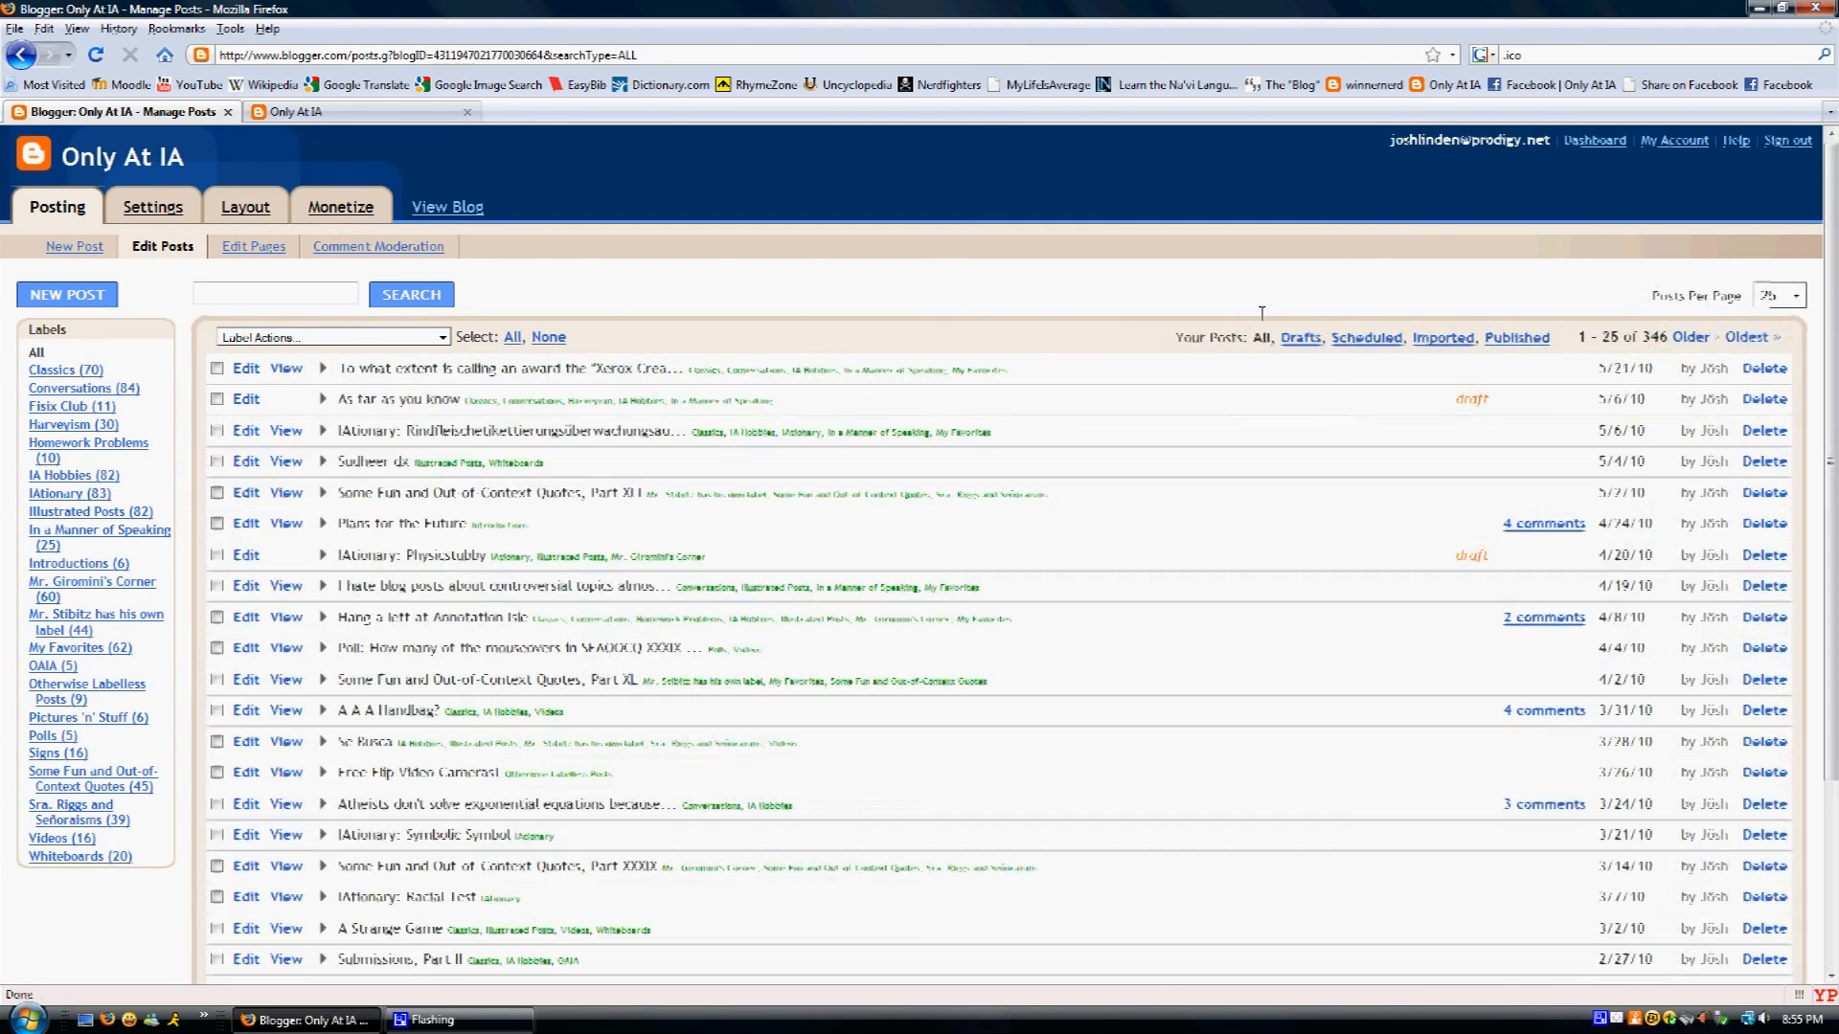